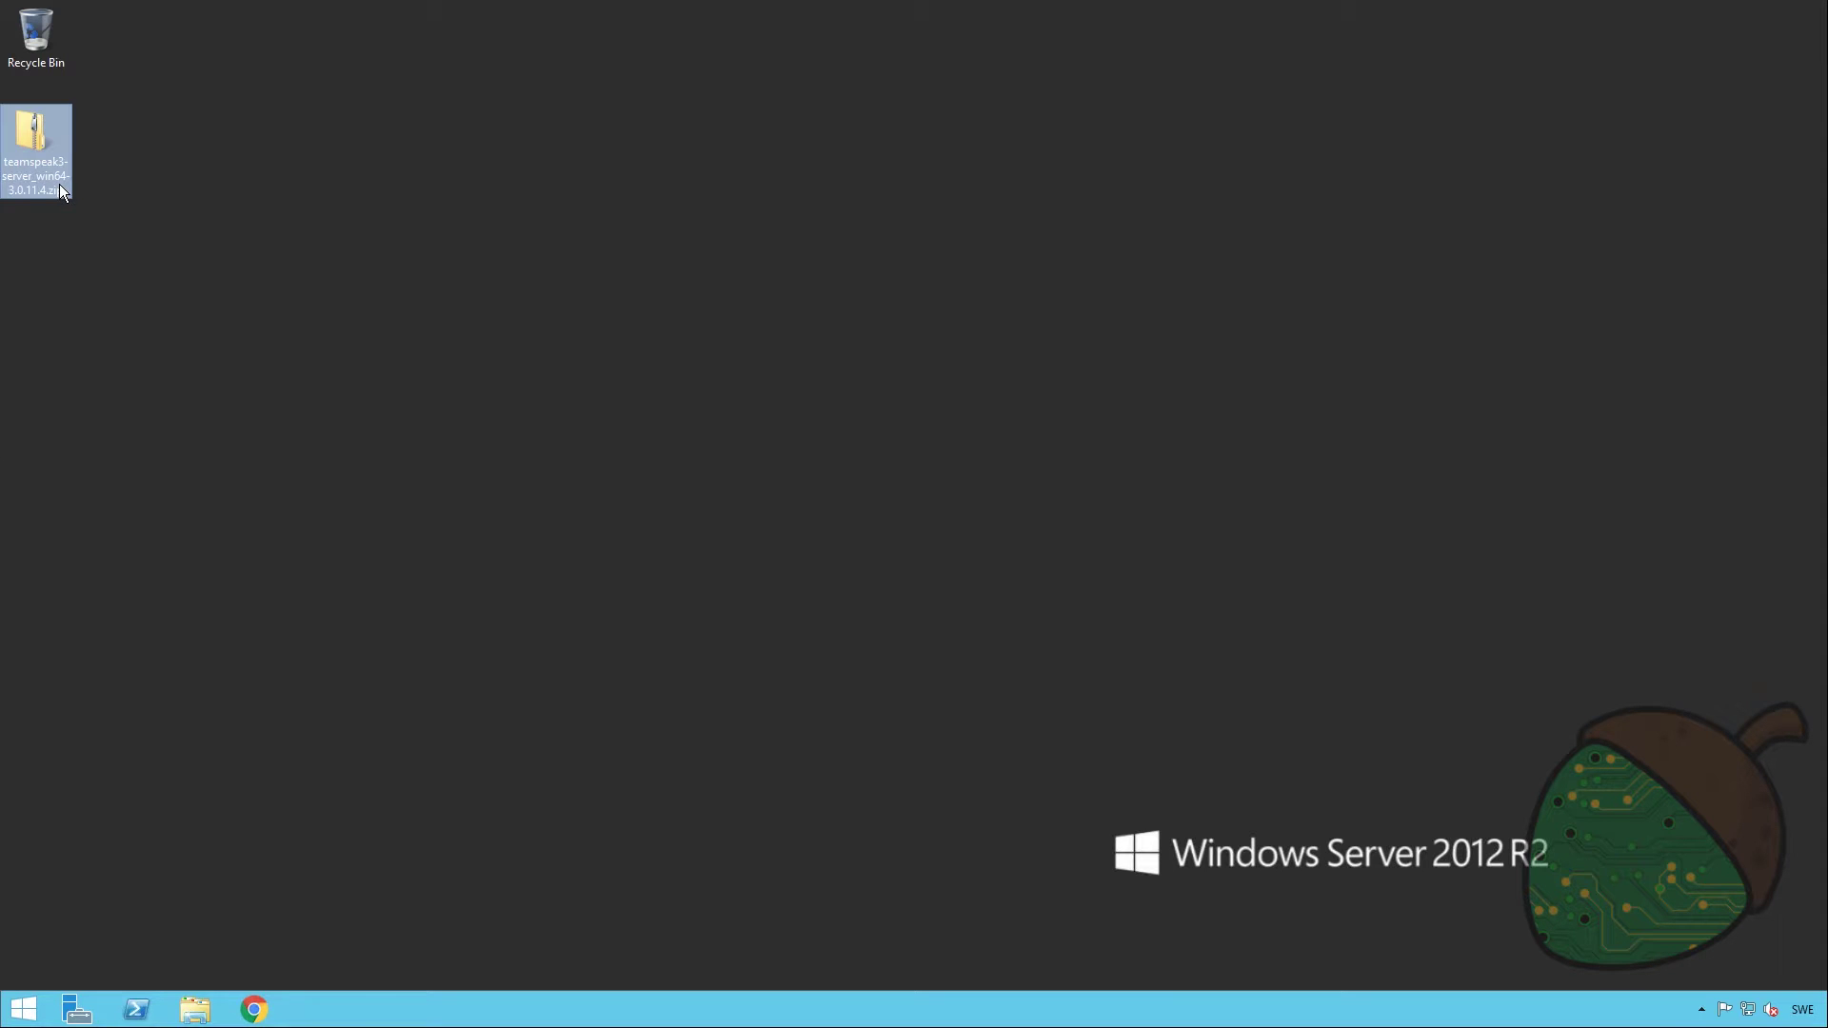
Step: Extract the TeamSpeak 3 server zip into the default desktop folder teamspeak3-server_win64-3.0.11.4
right_click(59, 184)
click(146, 219)
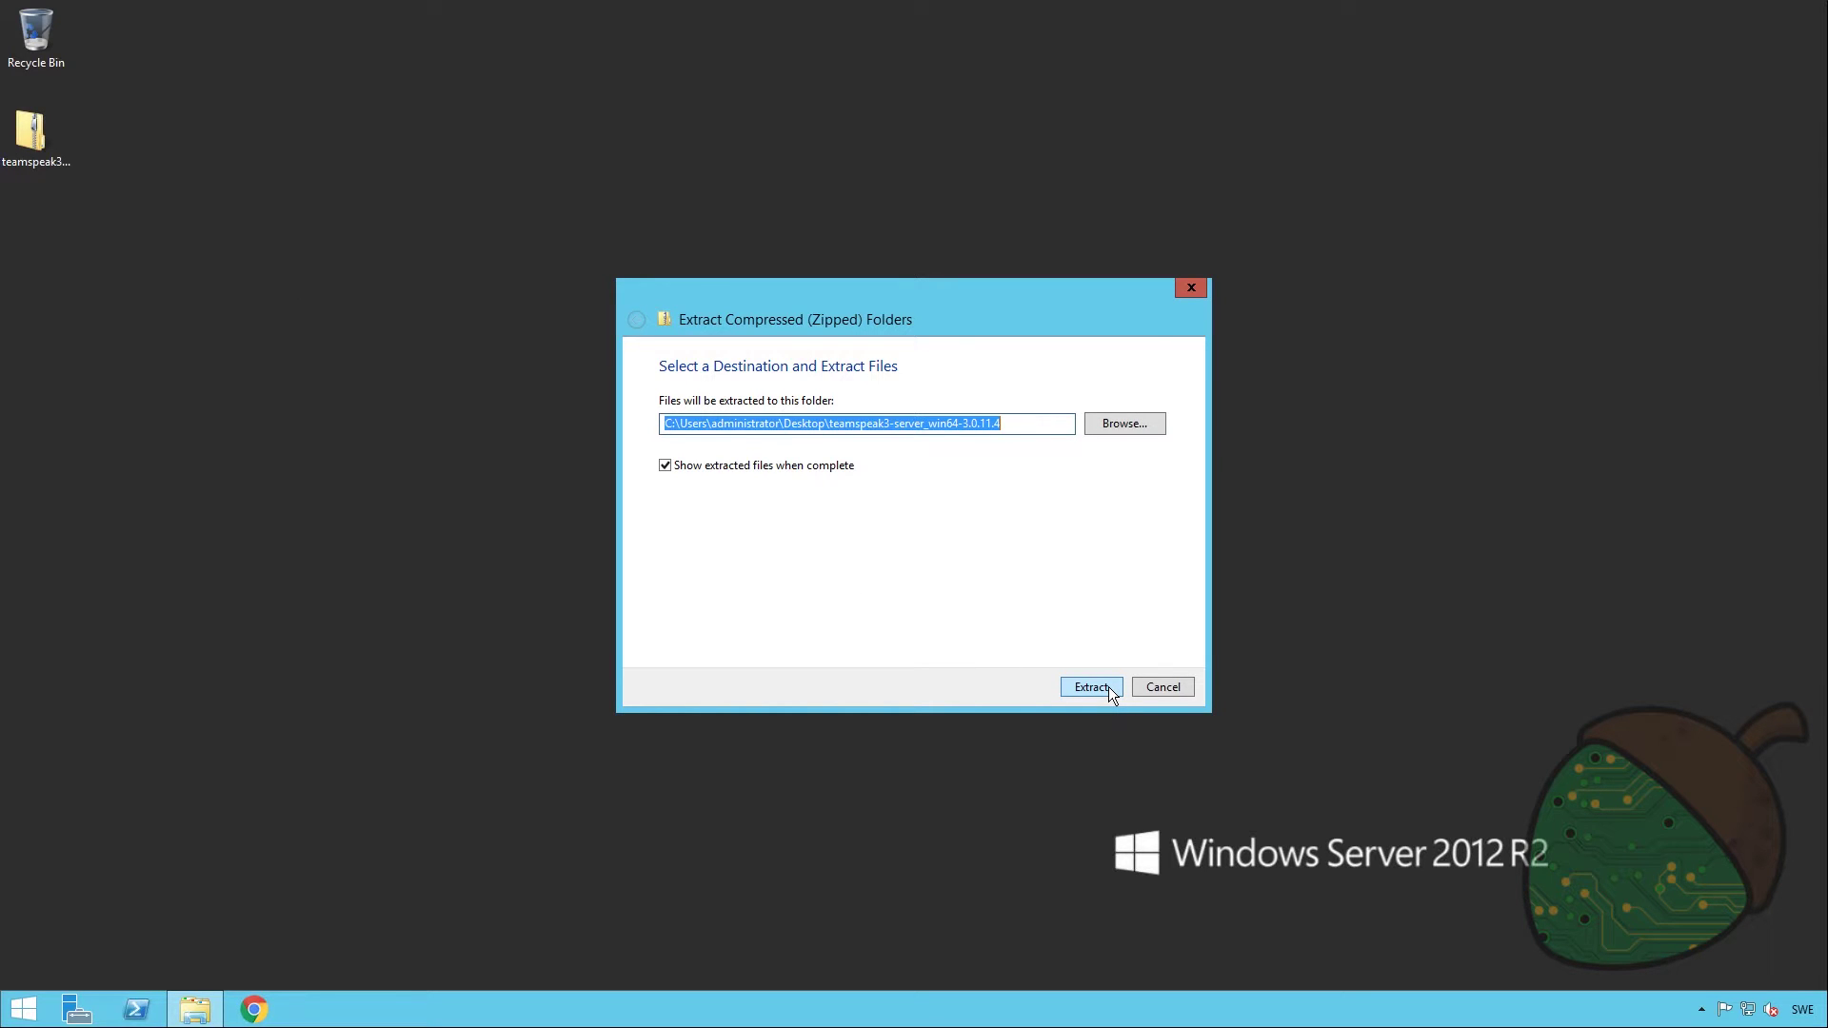
click(1091, 687)
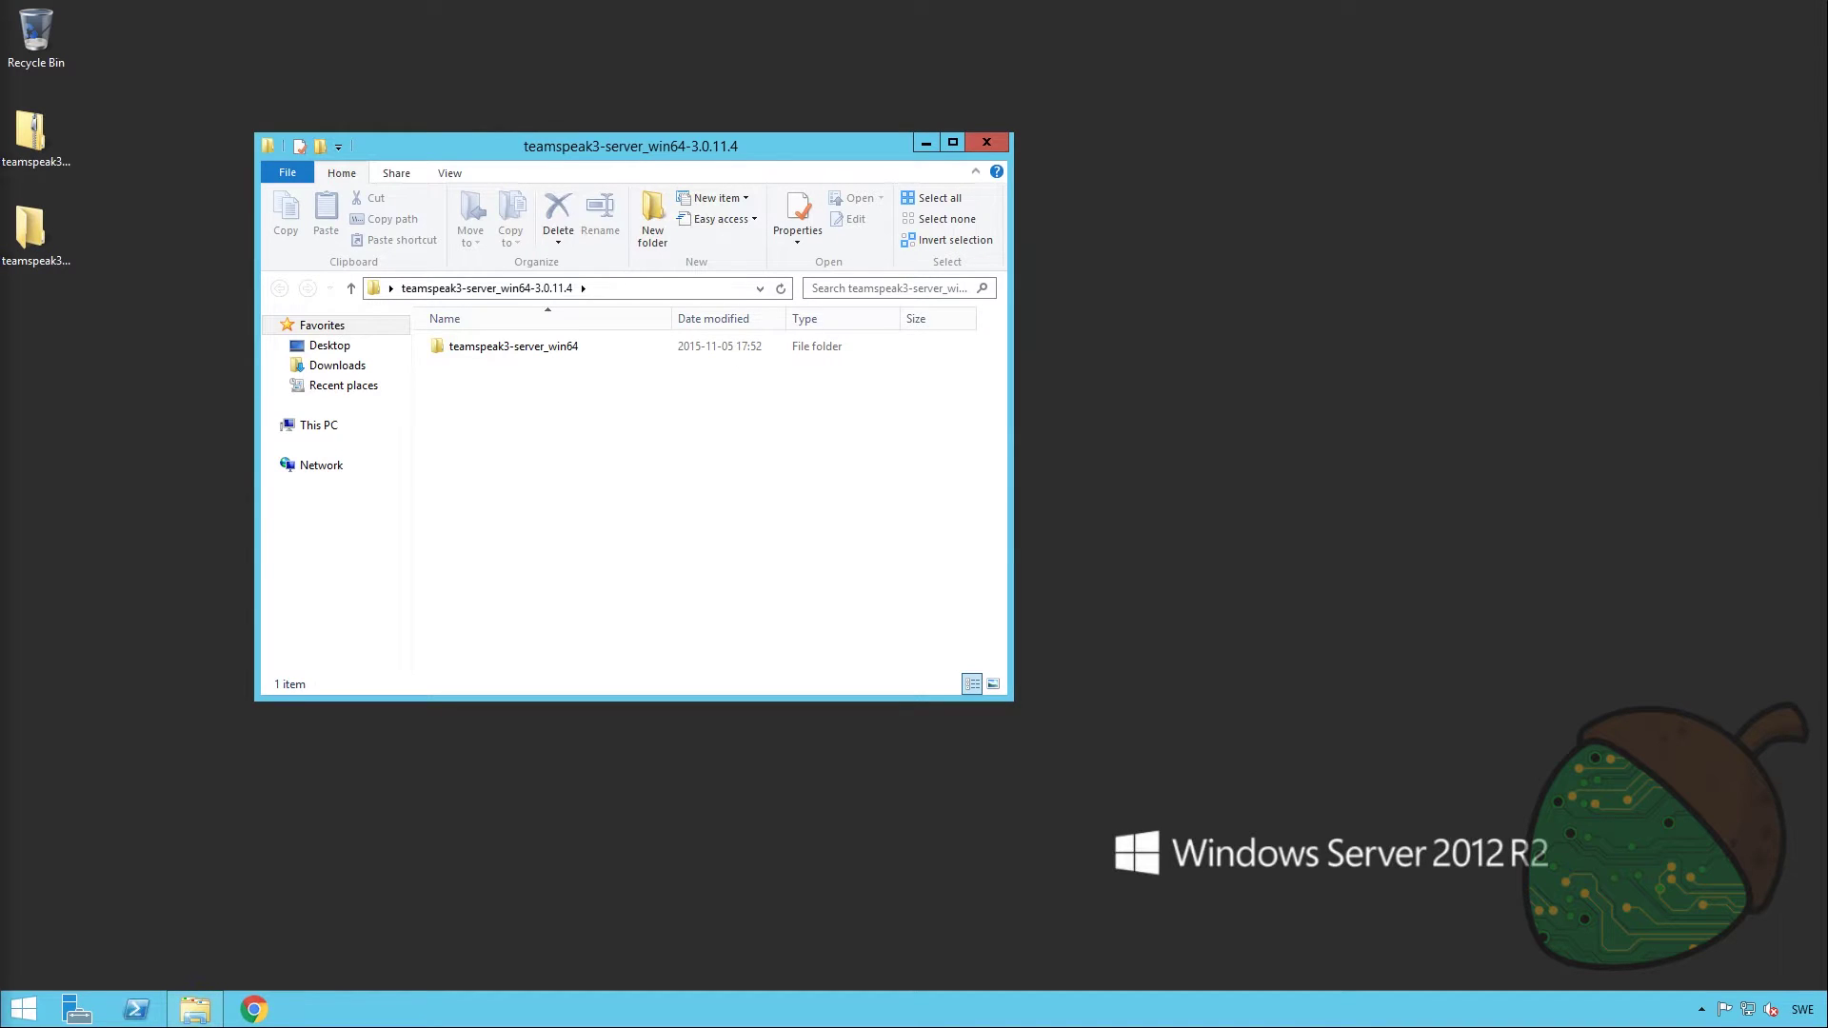
Step: Run ts3server_win64.exe from the teamspeak3-server_win64 folder, dismiss the admin token, and confirm it's running
double_click(507, 348)
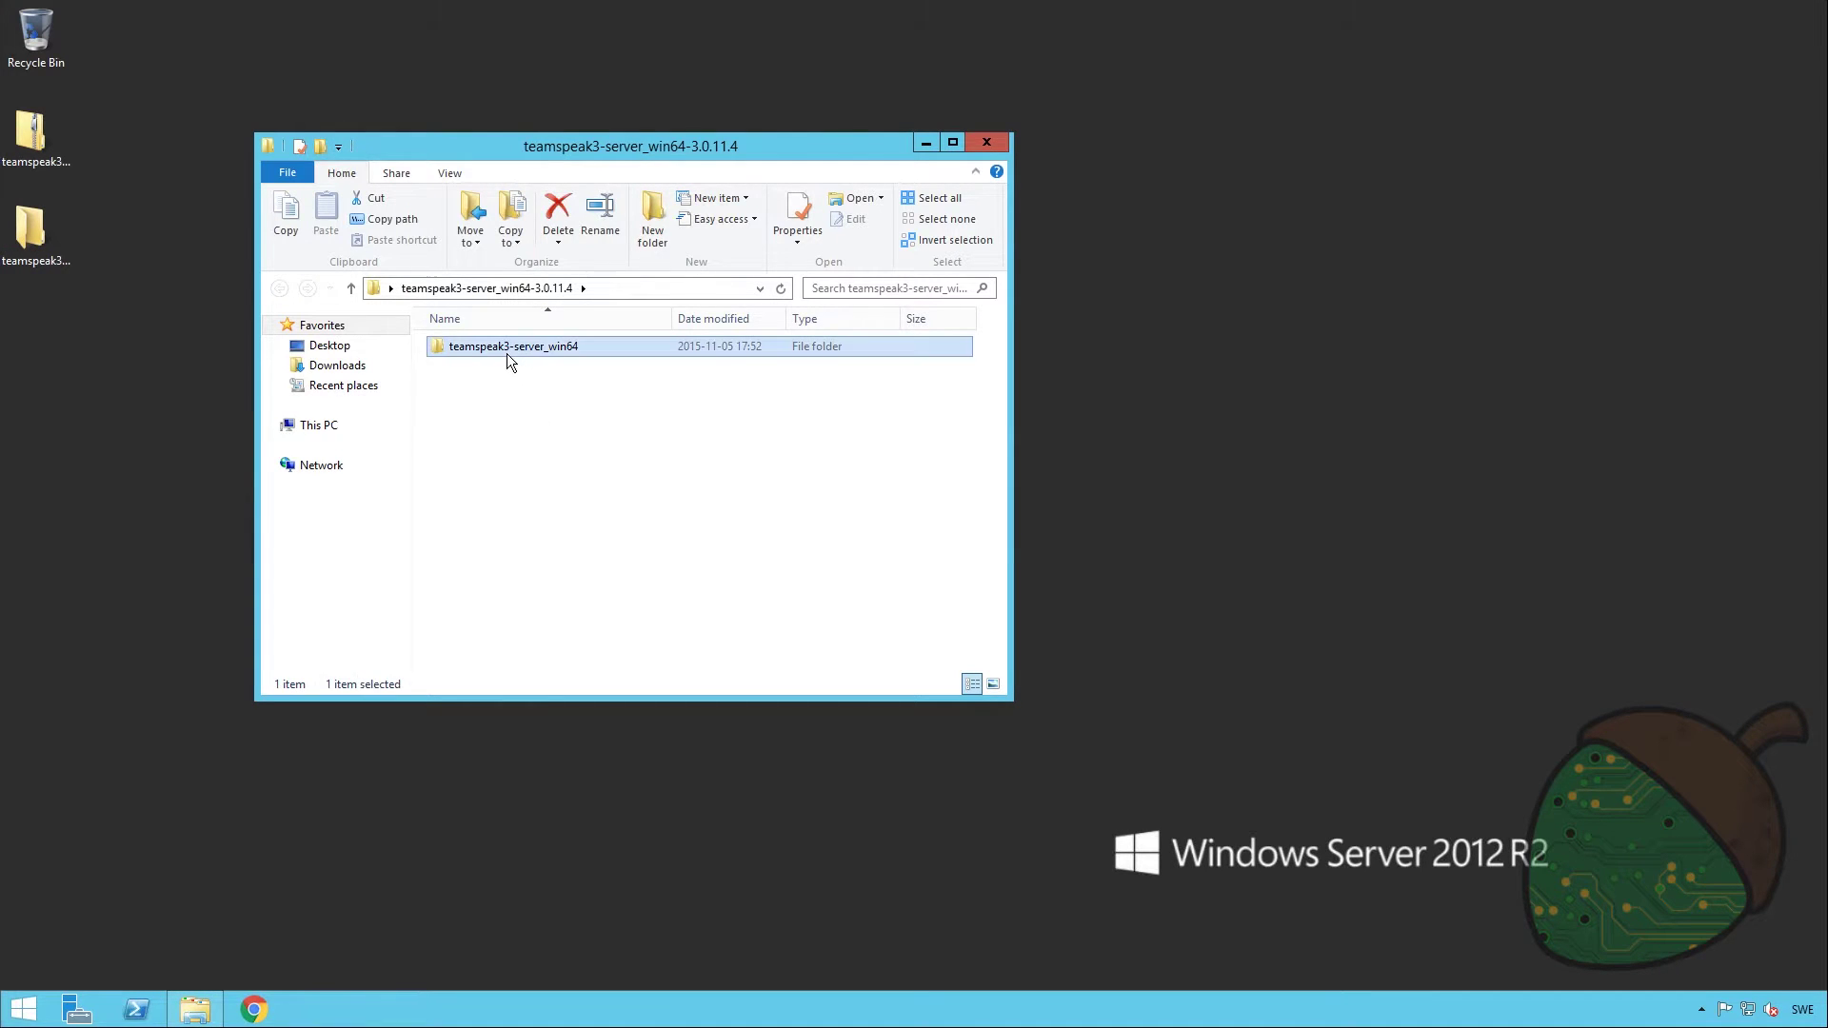
double_click(505, 530)
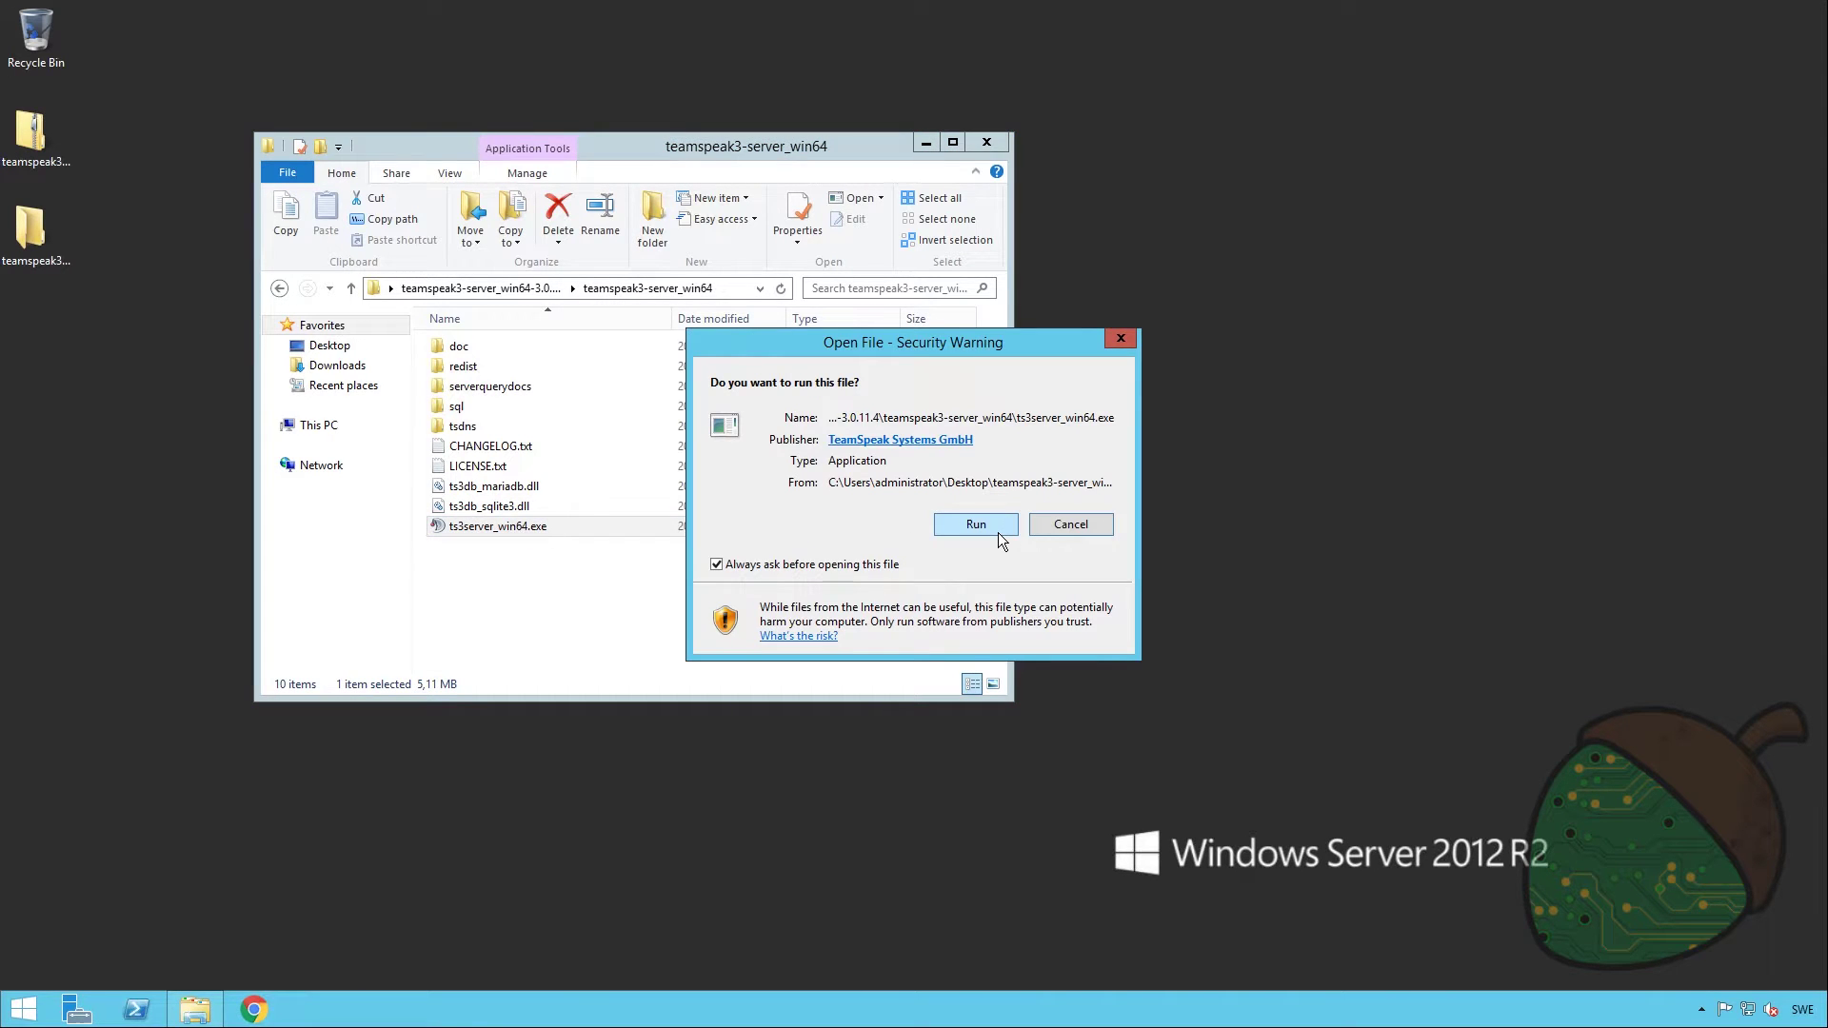
click(980, 525)
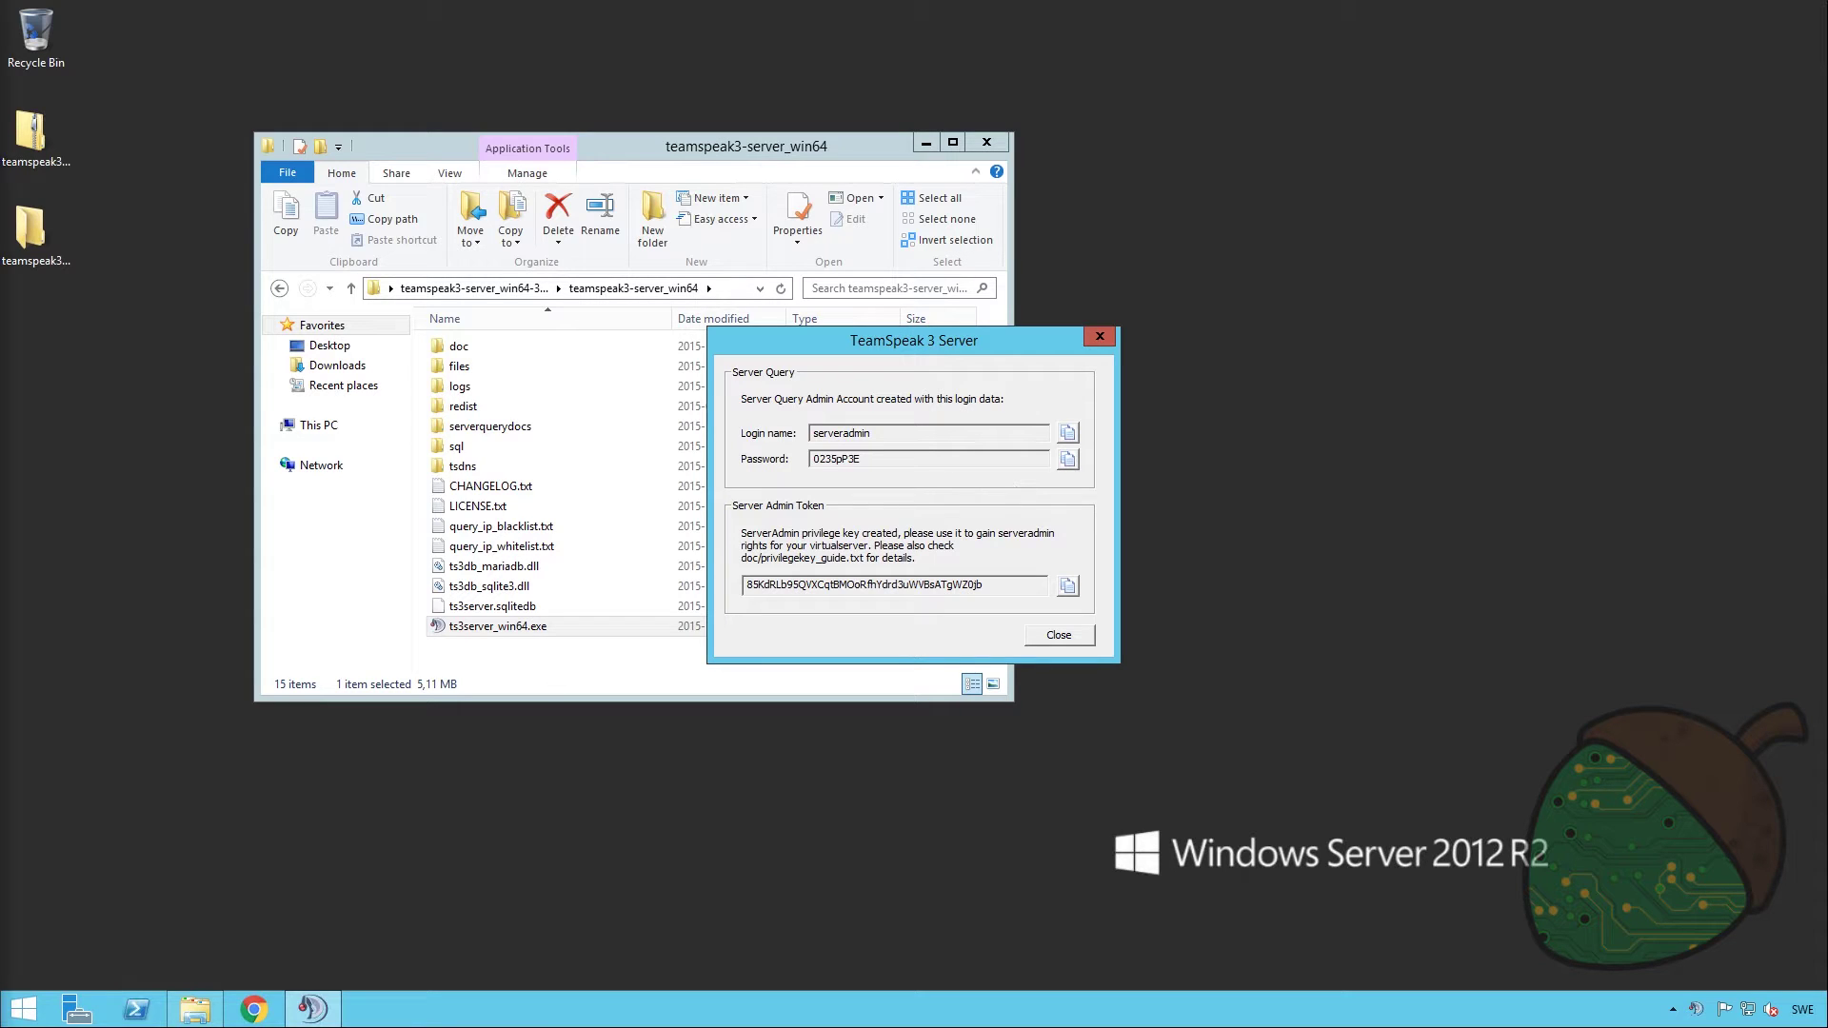
click(1056, 635)
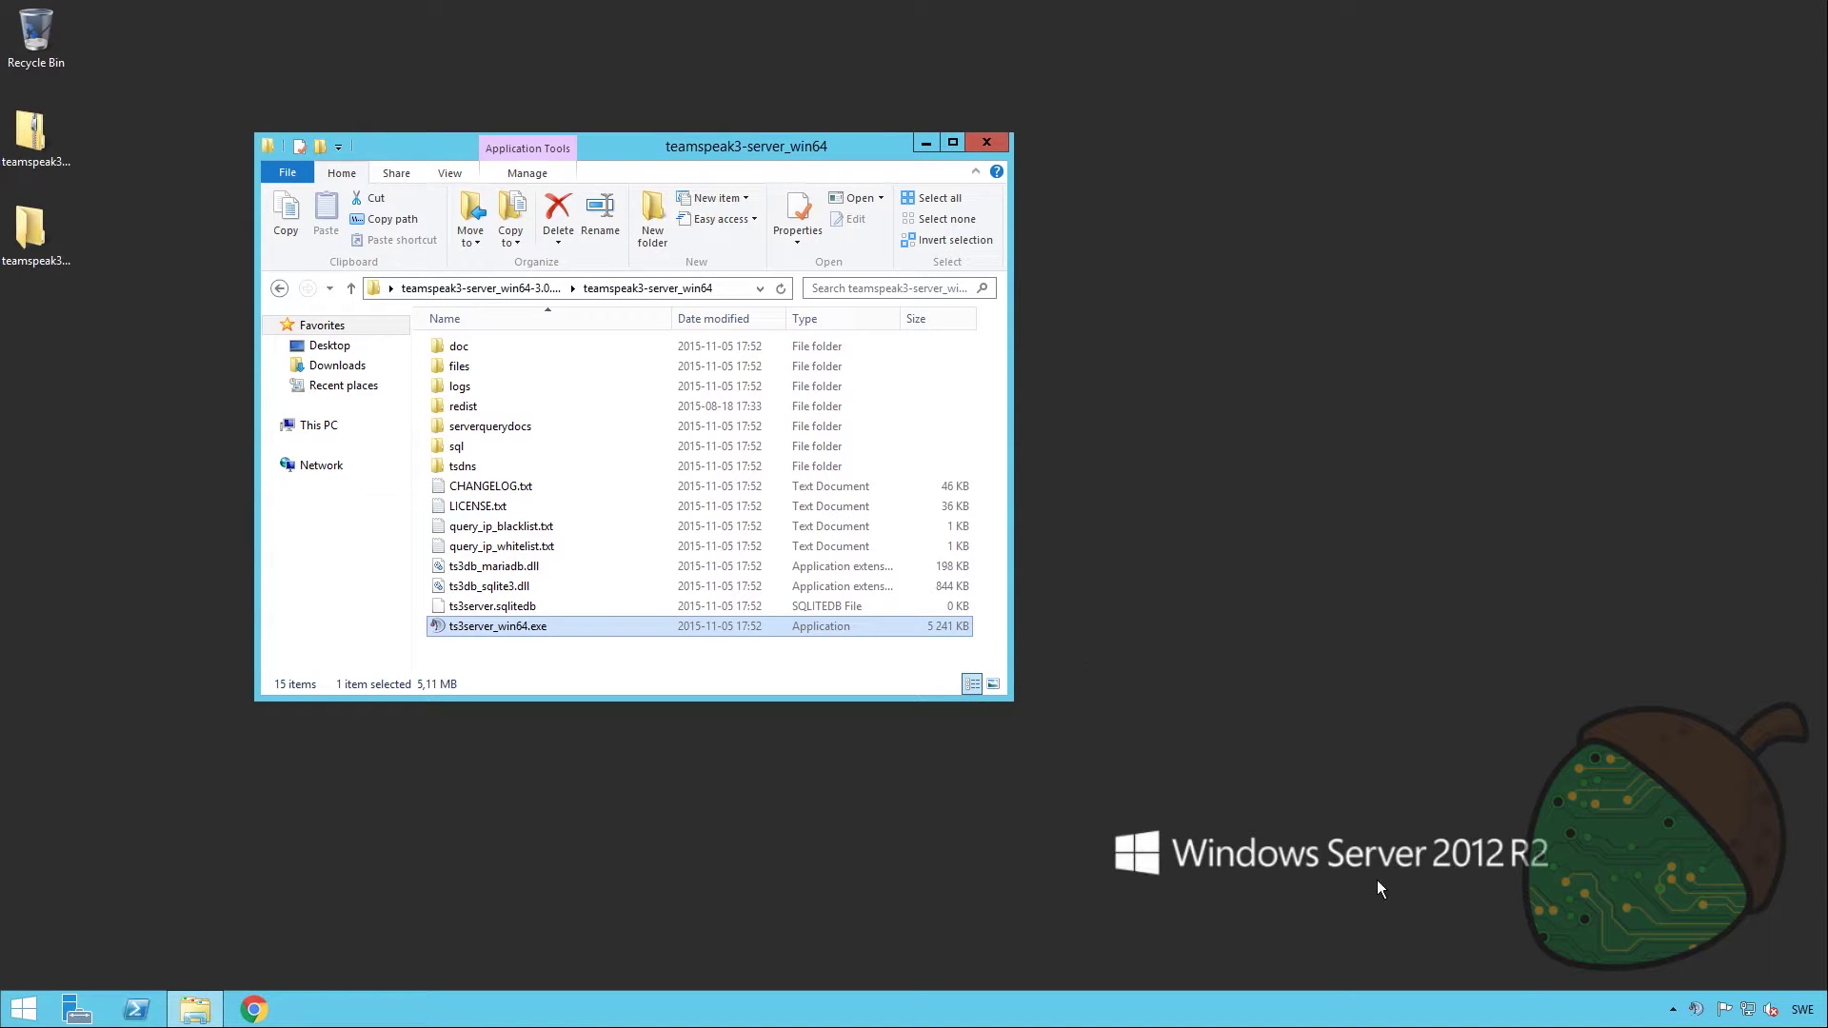
click(1699, 1017)
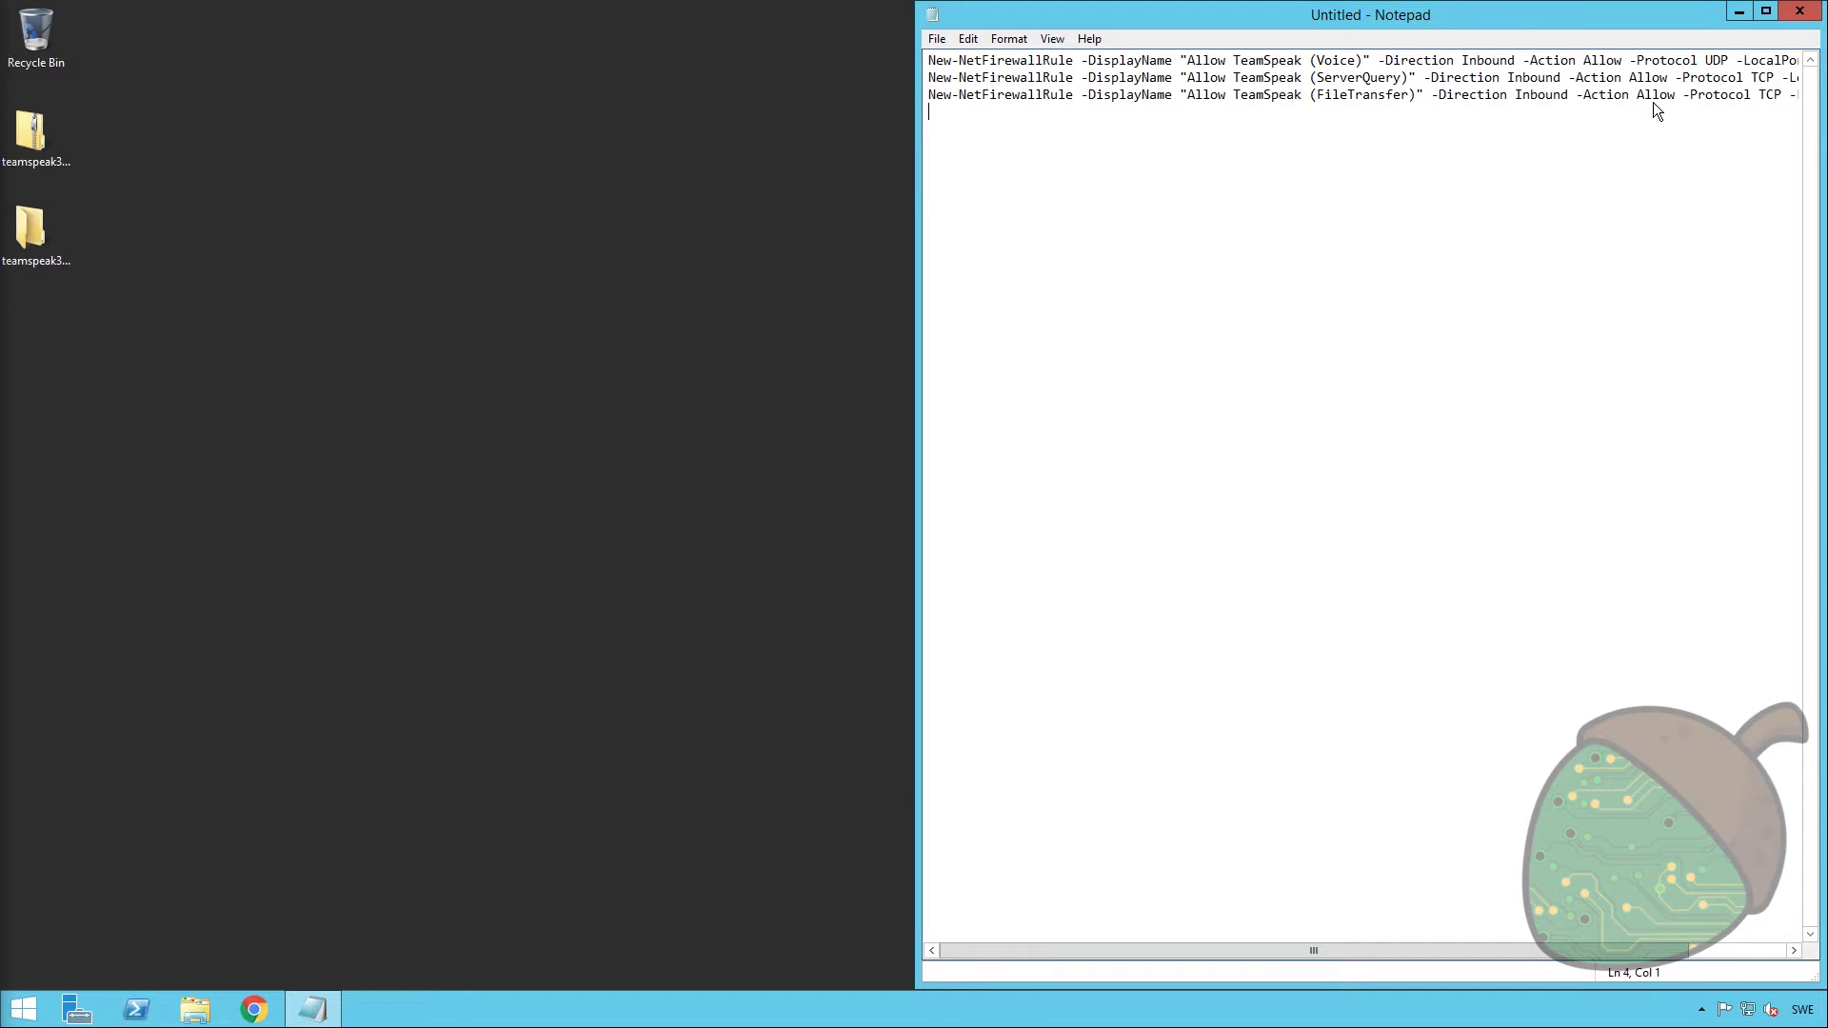
Step: Launch Windows PowerShell from the taskbar with administrator rights
drag(1322, 947, 1649, 948)
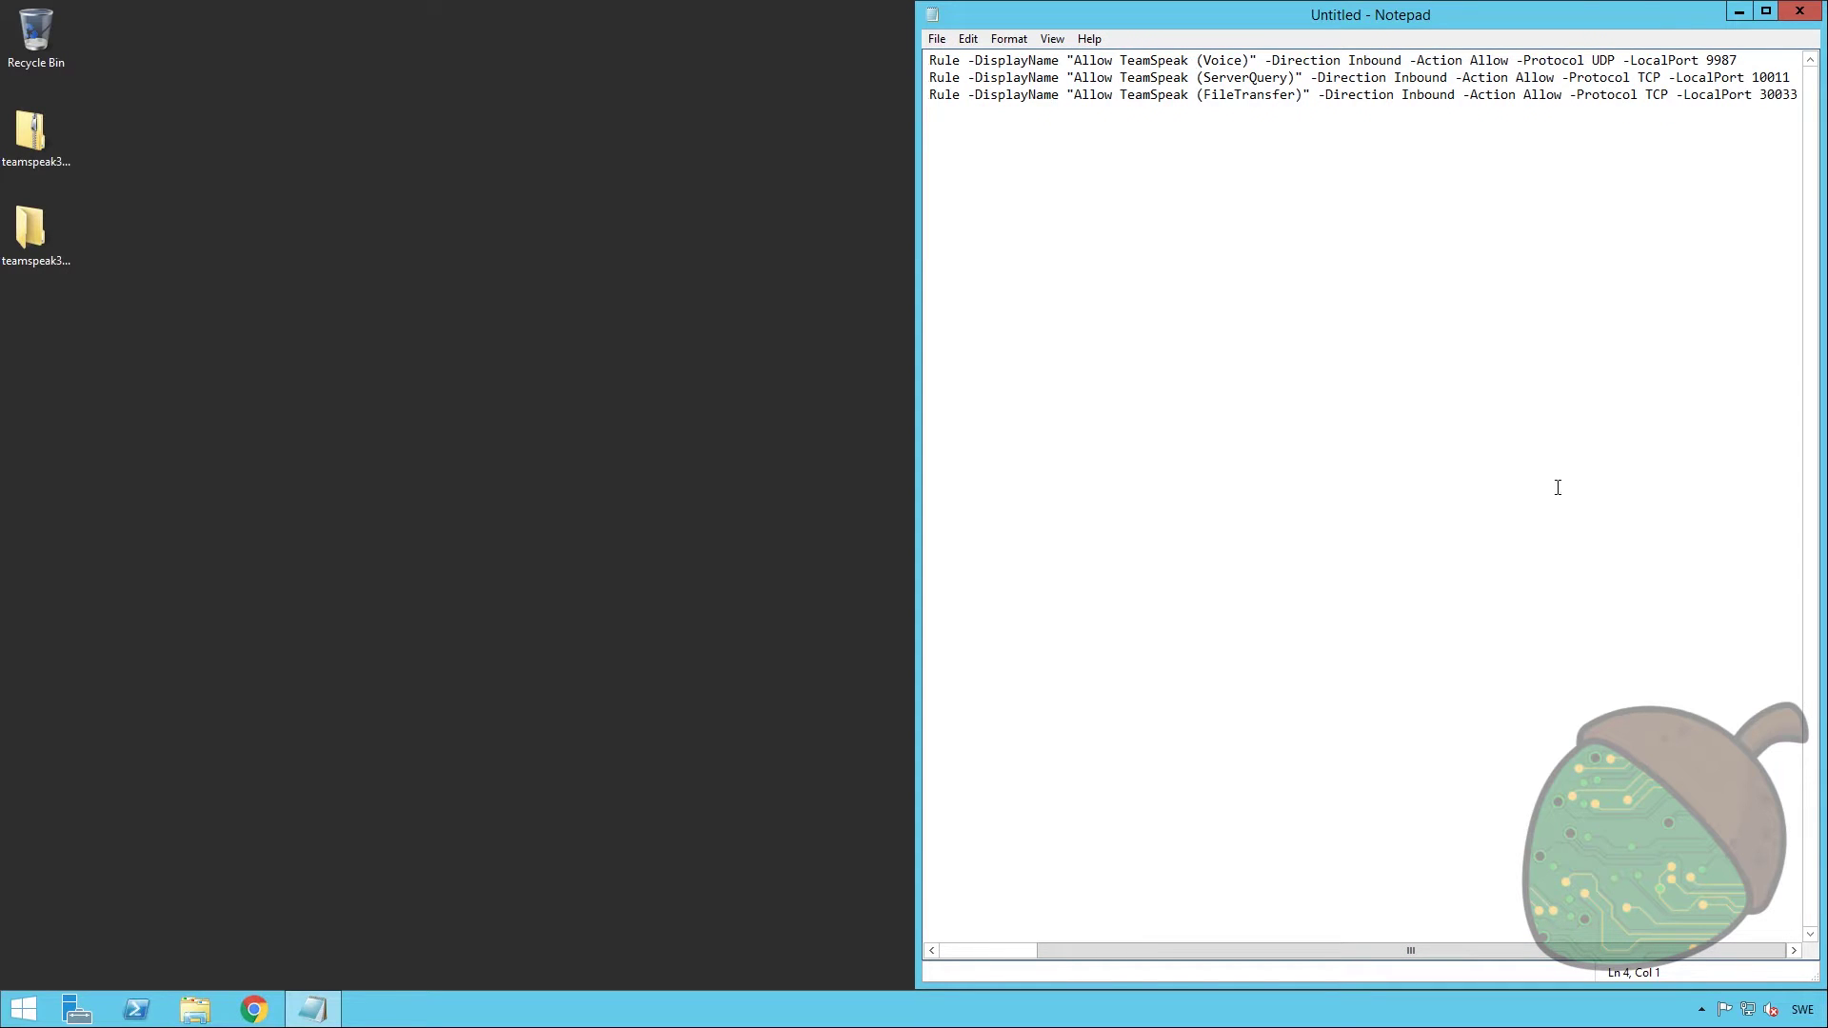
drag(1433, 952, 697, 879)
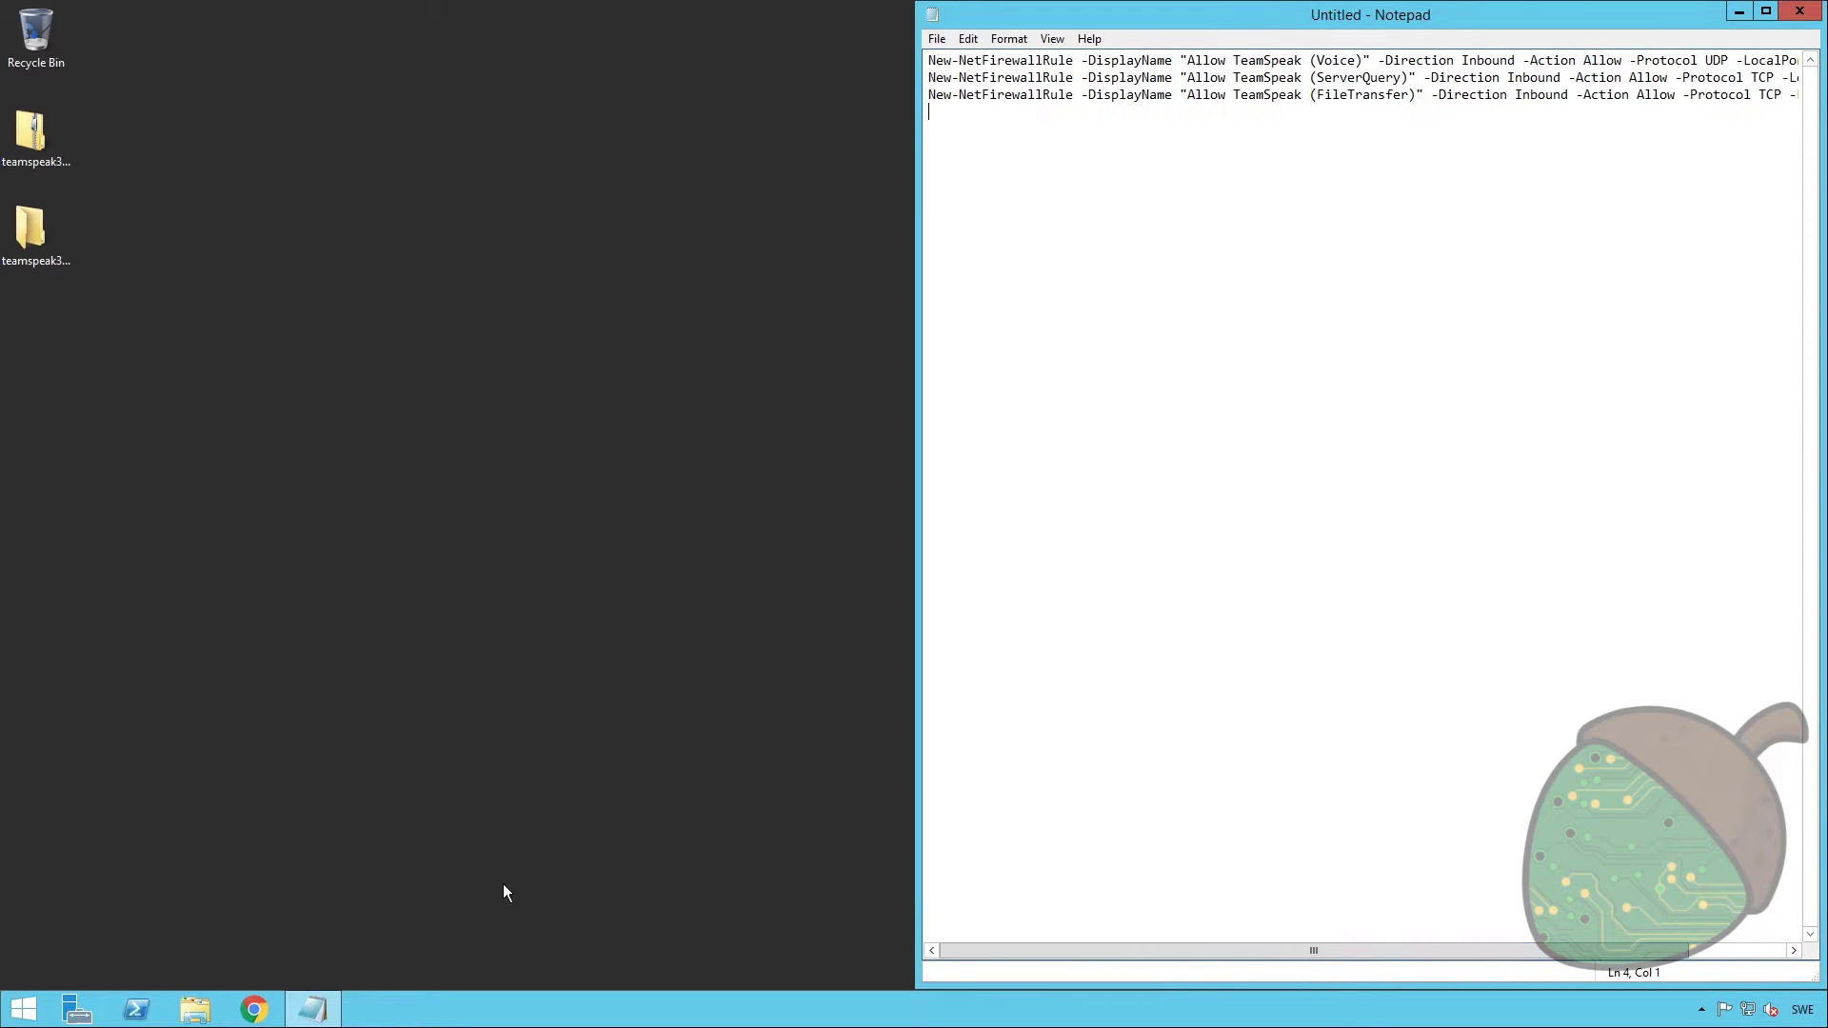
right_click(140, 1009)
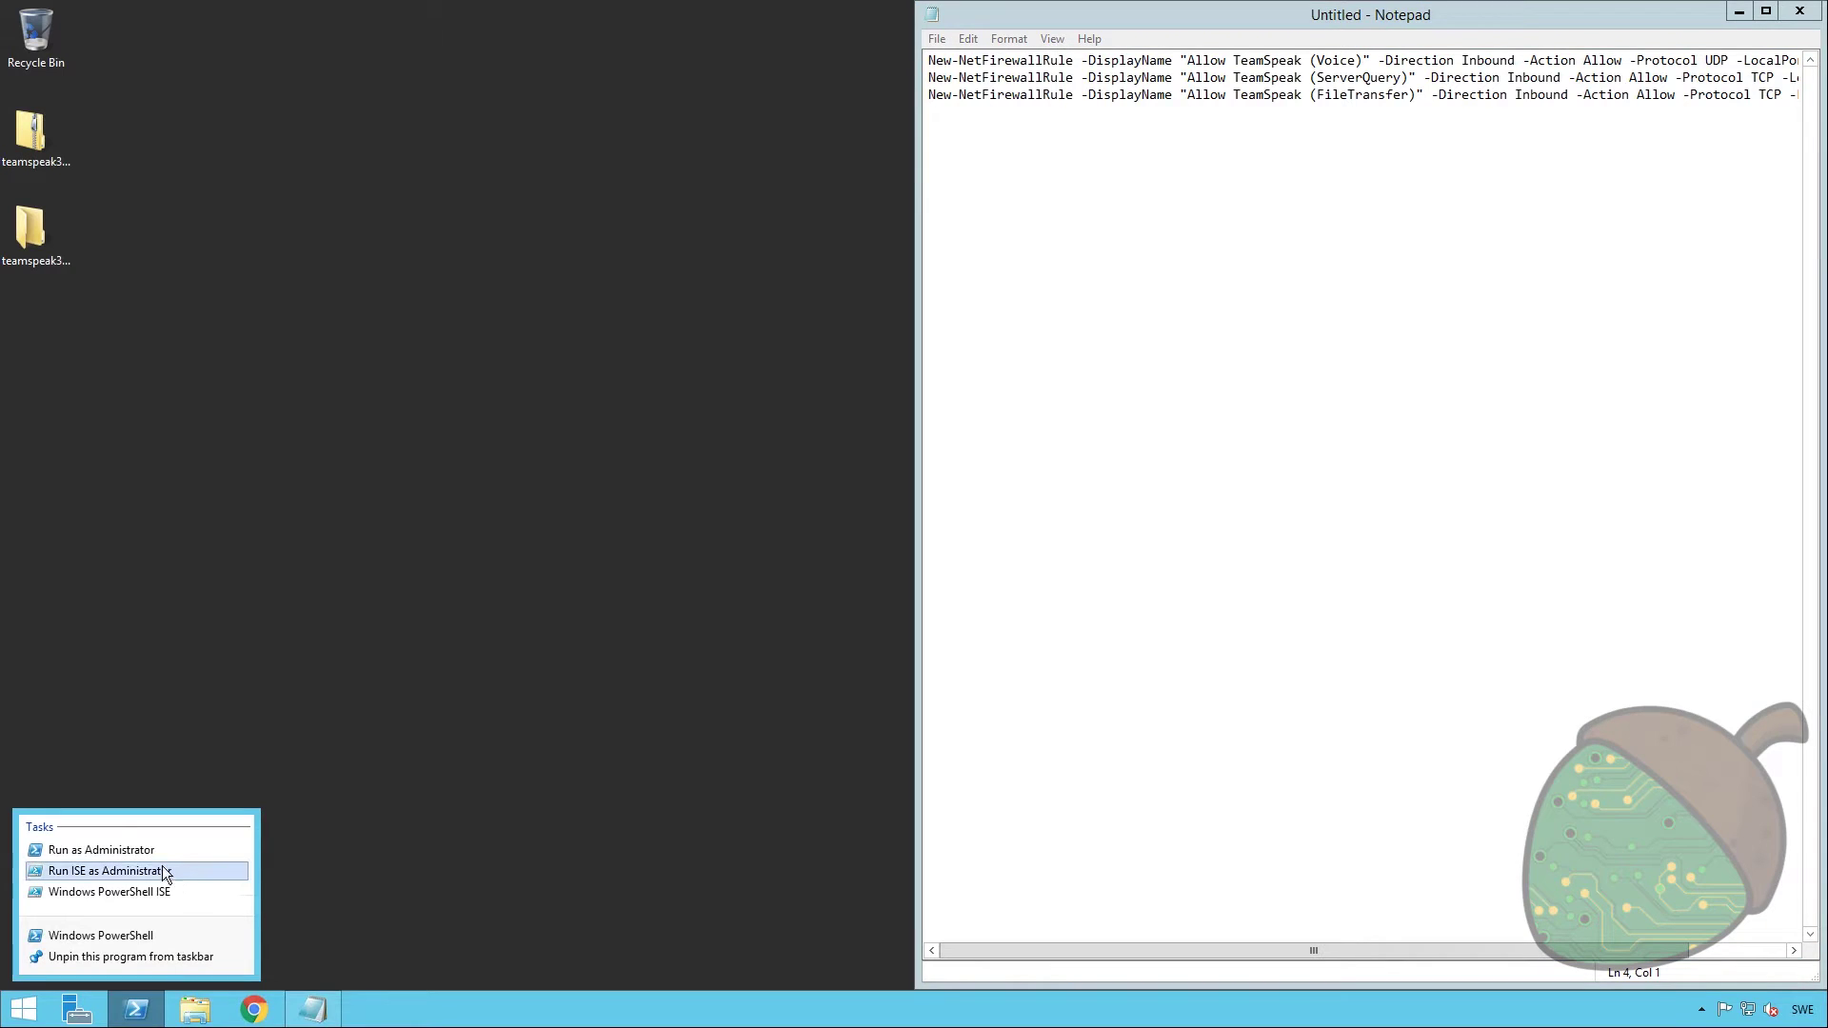
click(151, 852)
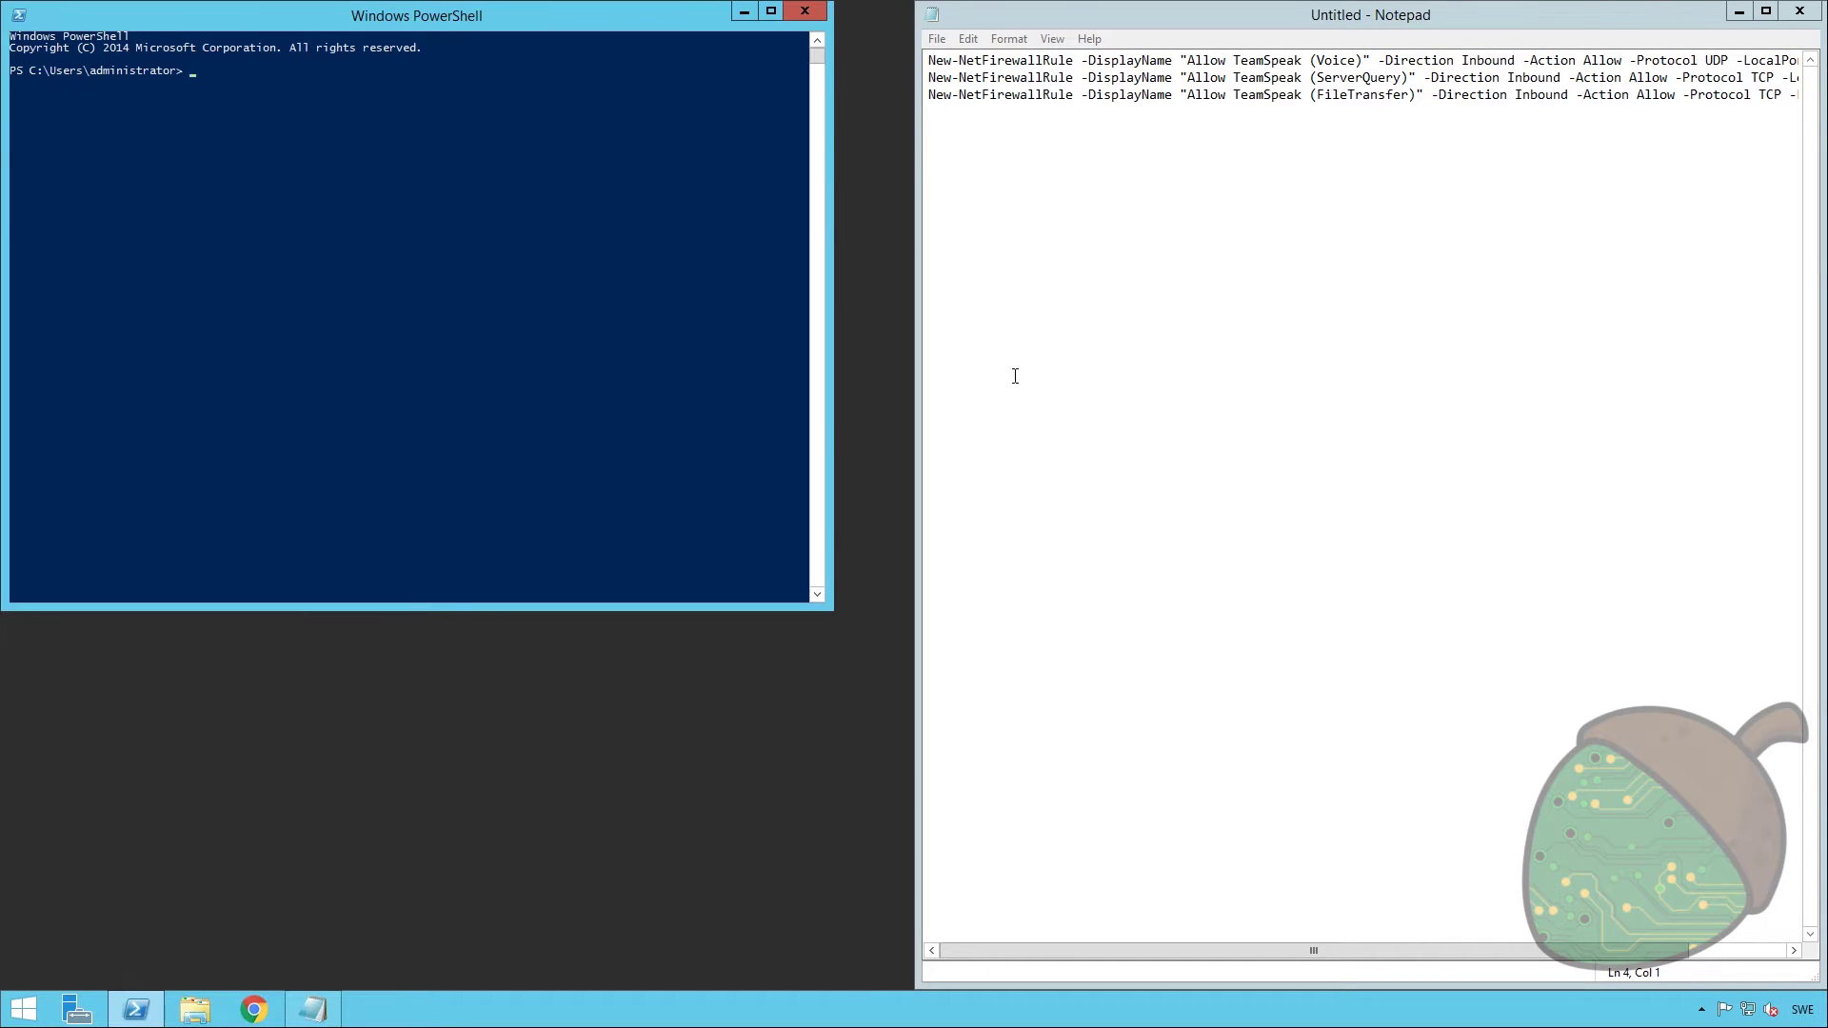
Step: Copy all the firewall-rule commands from Notepad and paste them into the admin PowerShell console
click(1143, 102)
key(ctrl+a)
right_click(1153, 88)
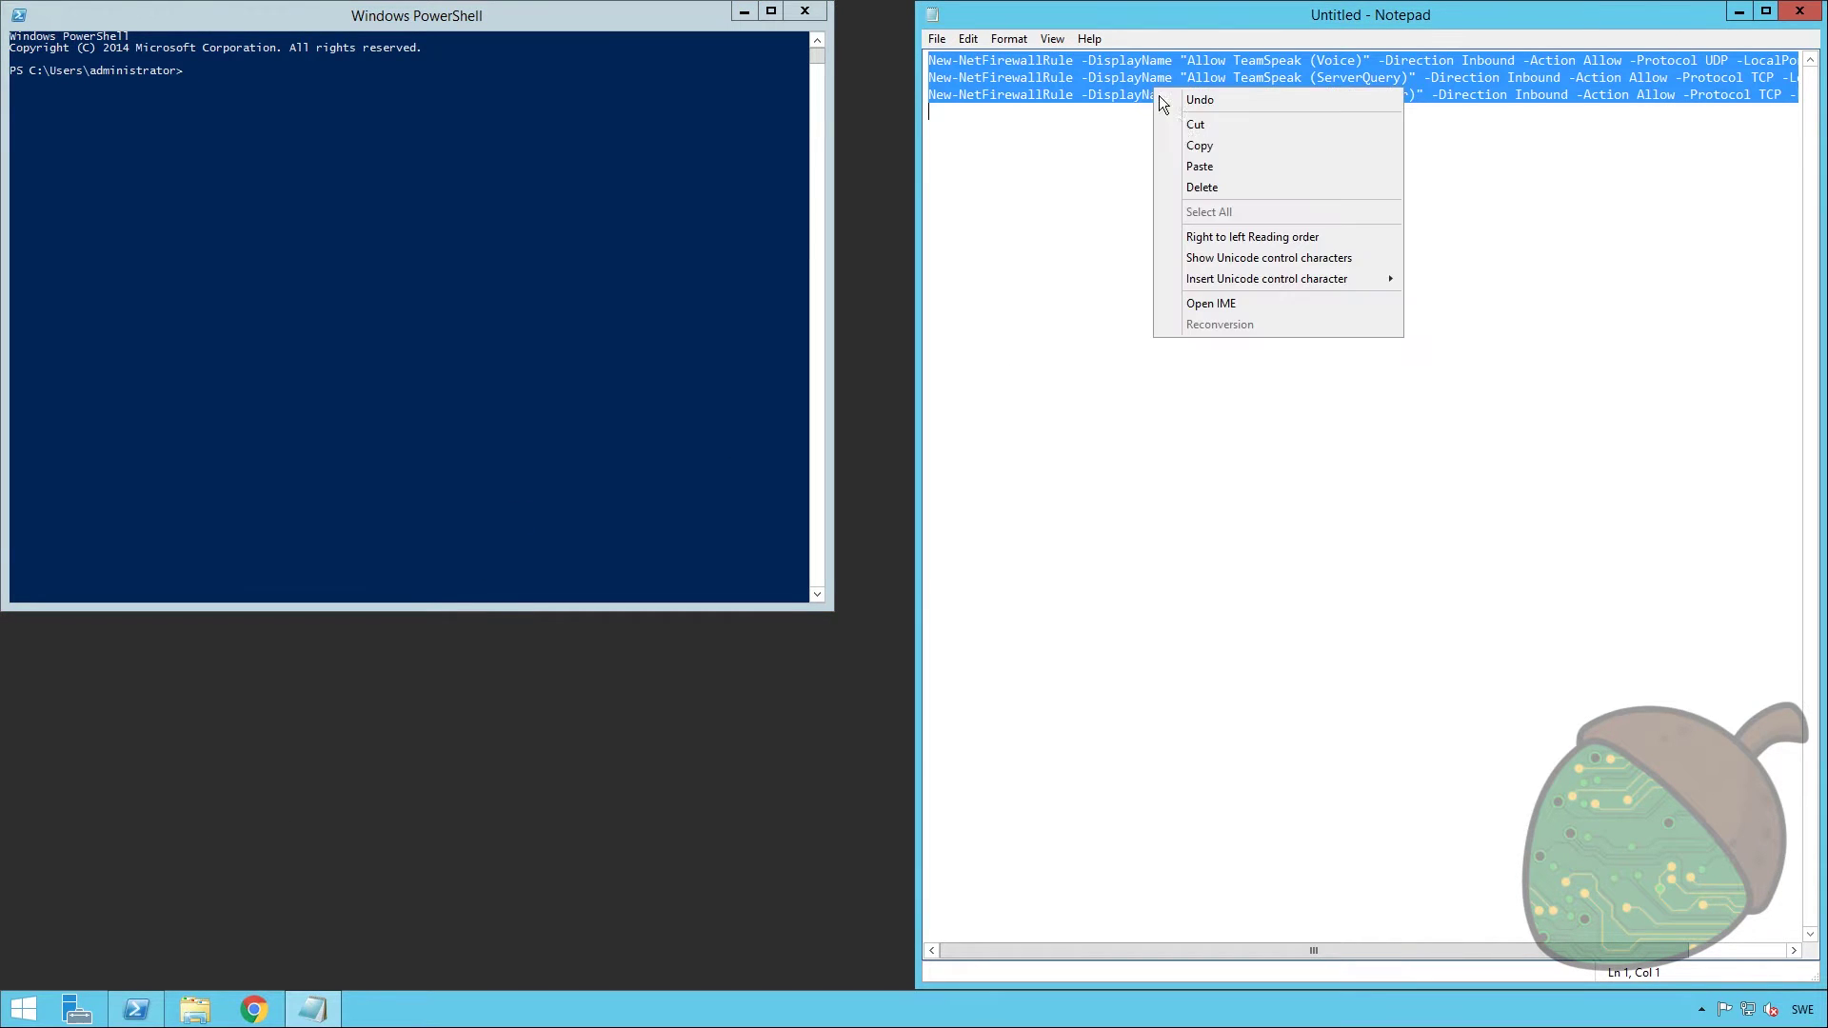
click(1202, 146)
click(441, 171)
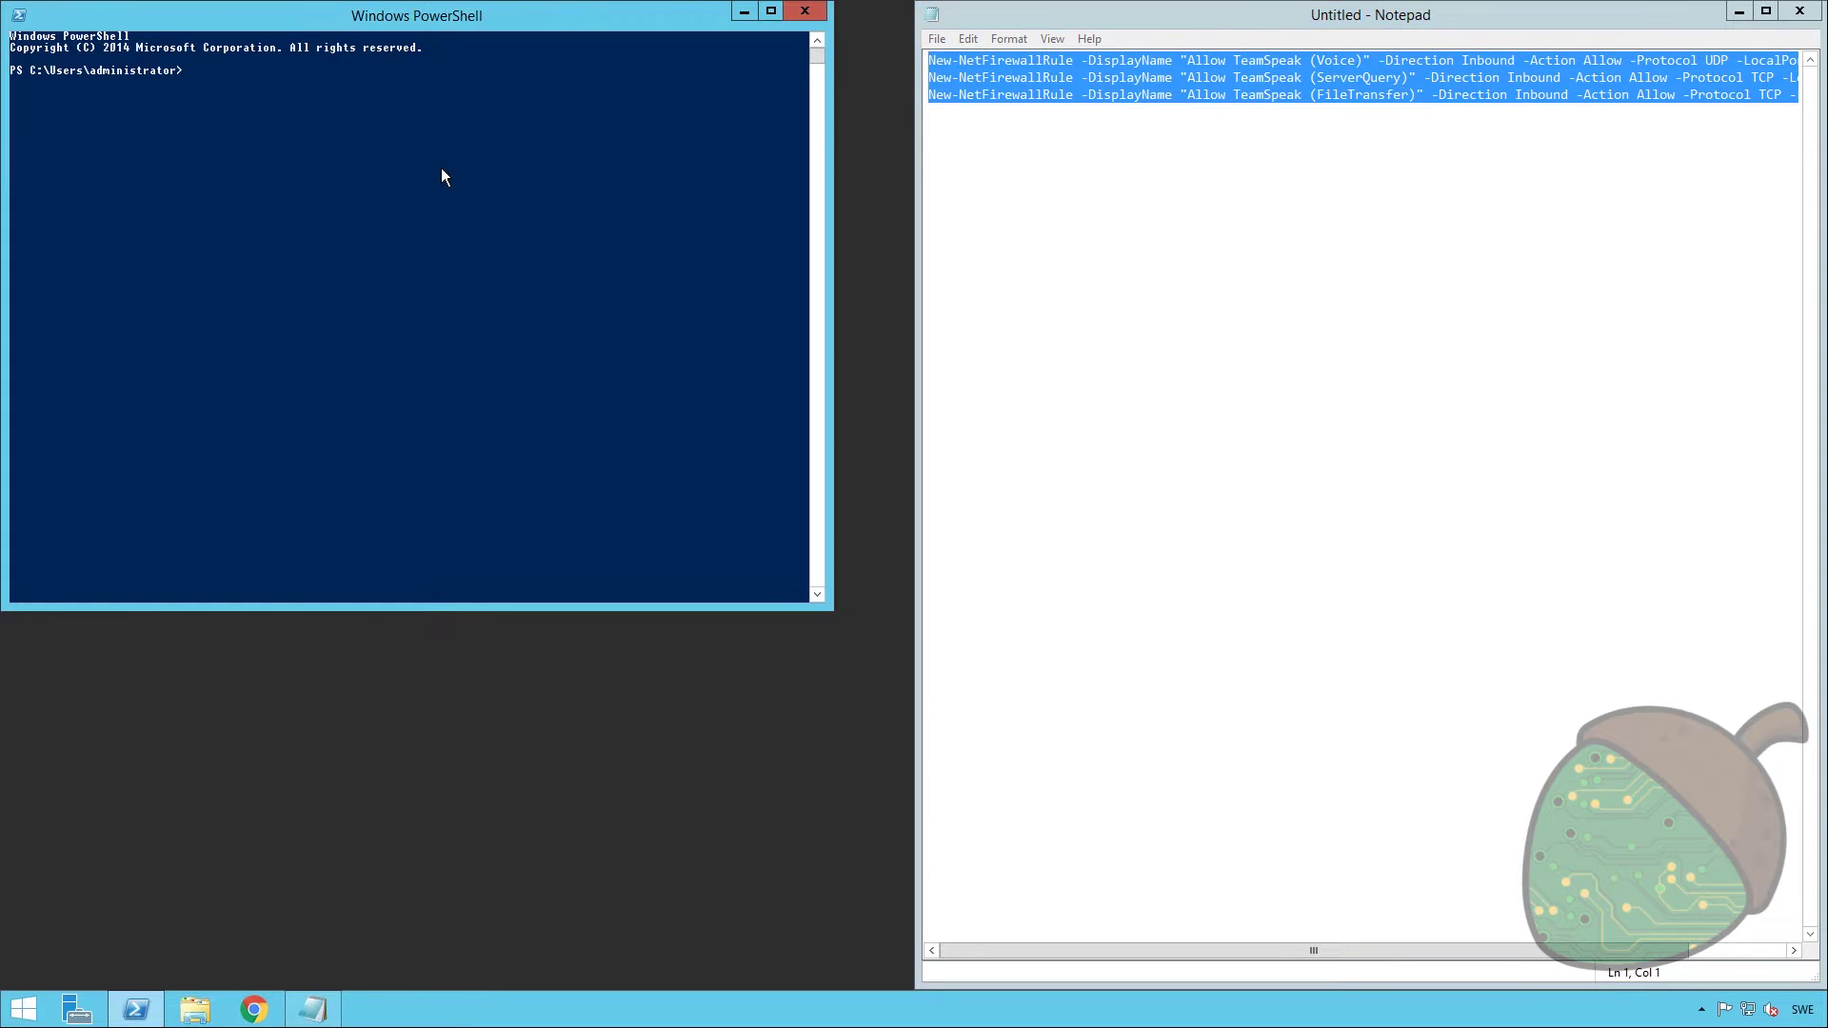
right_click(442, 168)
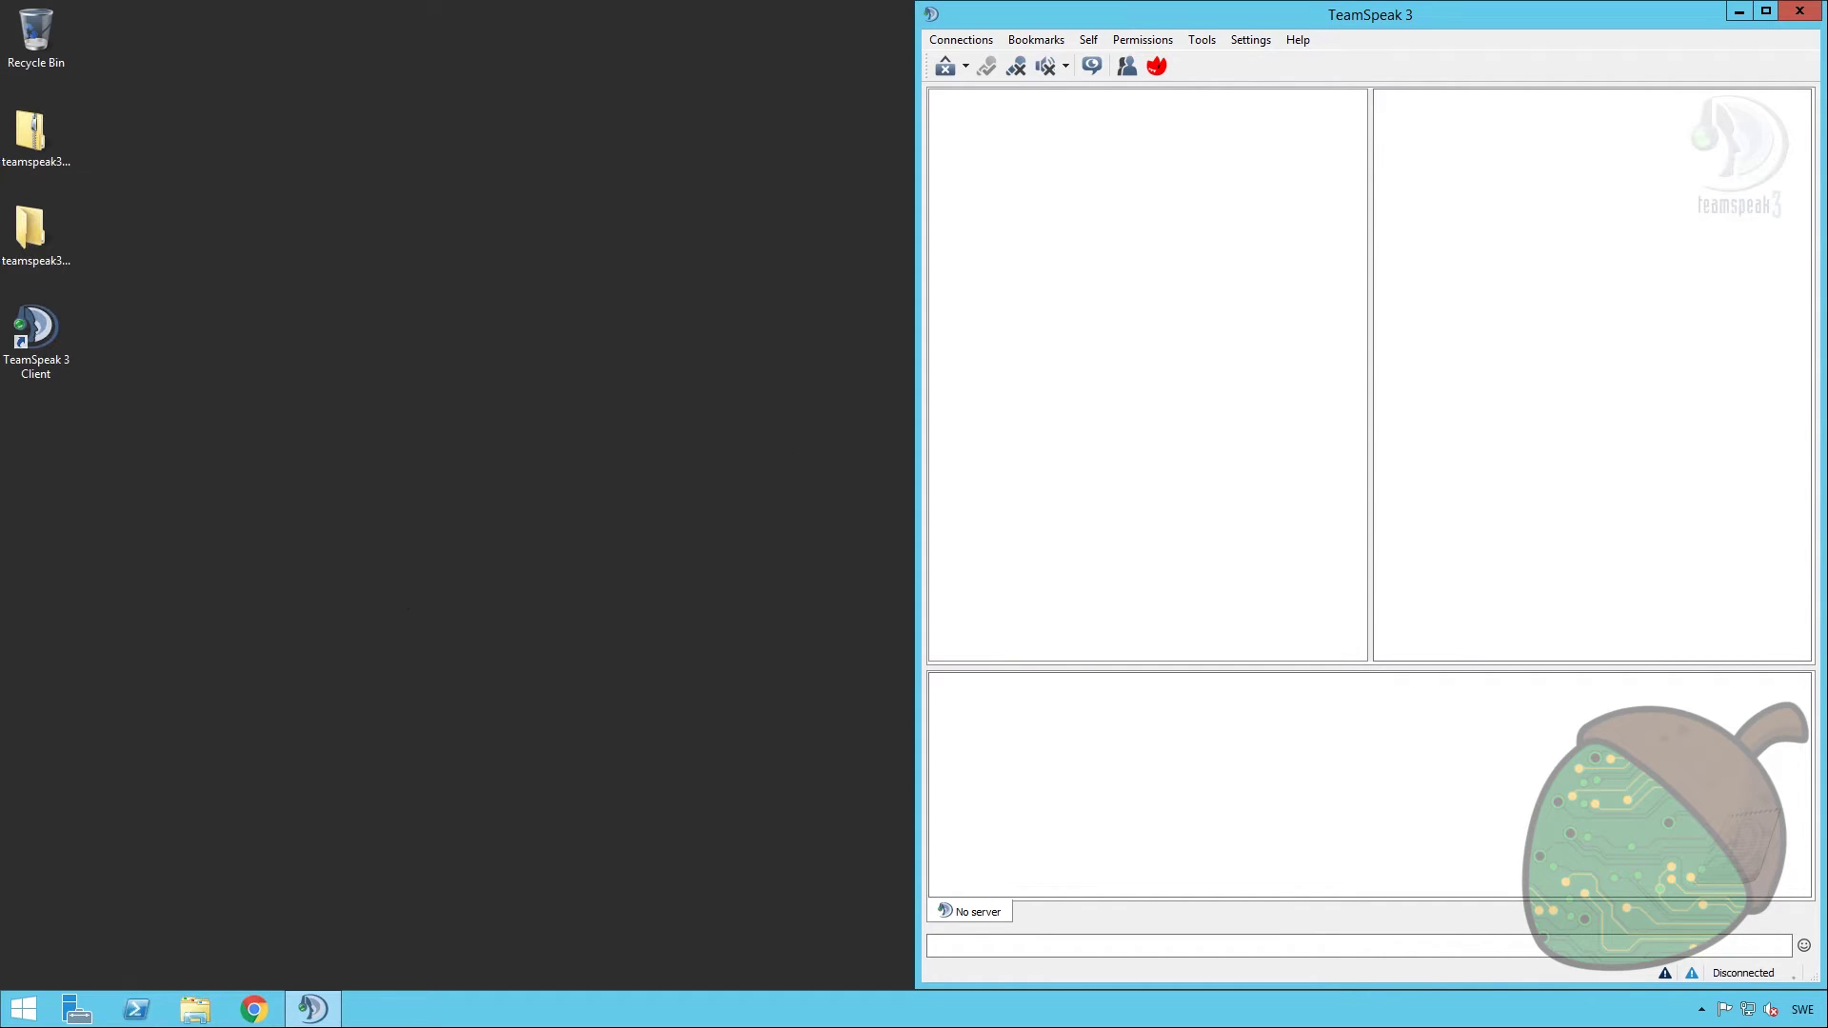
Step: Run ipconfig in an administrator Command Prompt to find the IPv4 address 192.168.1.202
click(34, 1018)
text(cmd)
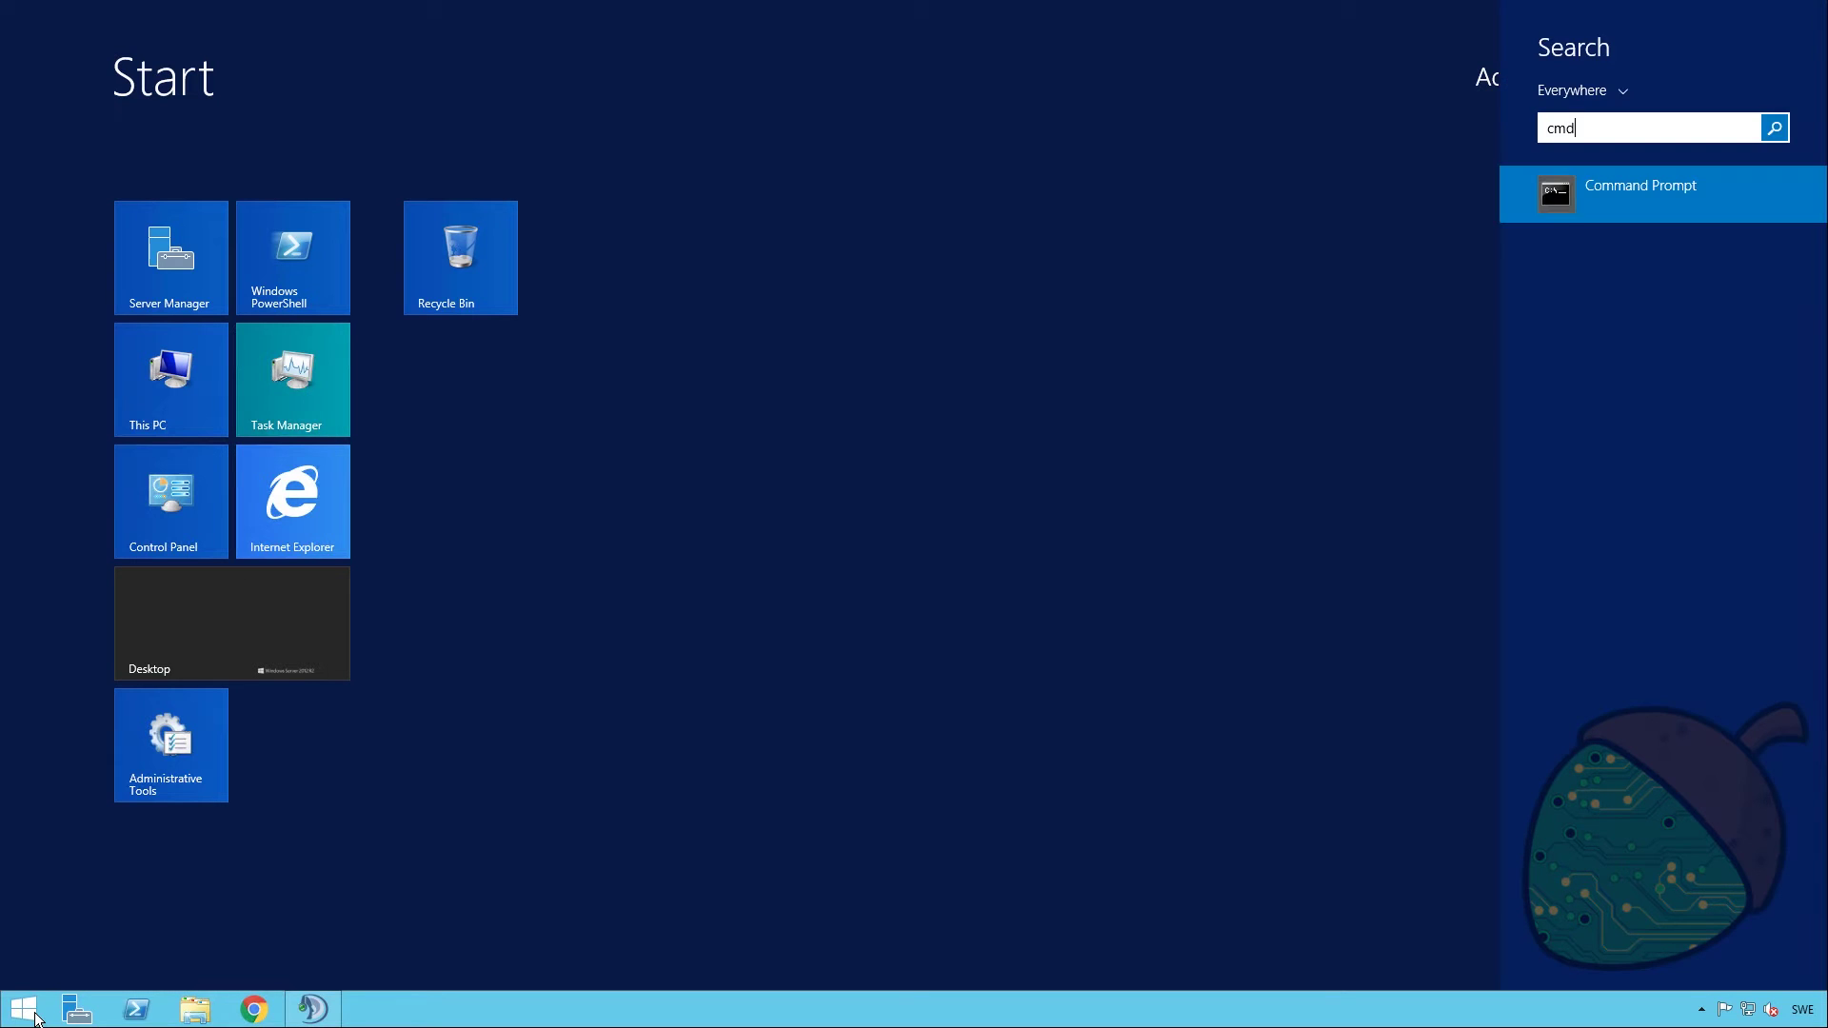
key(Return)
text(ip)
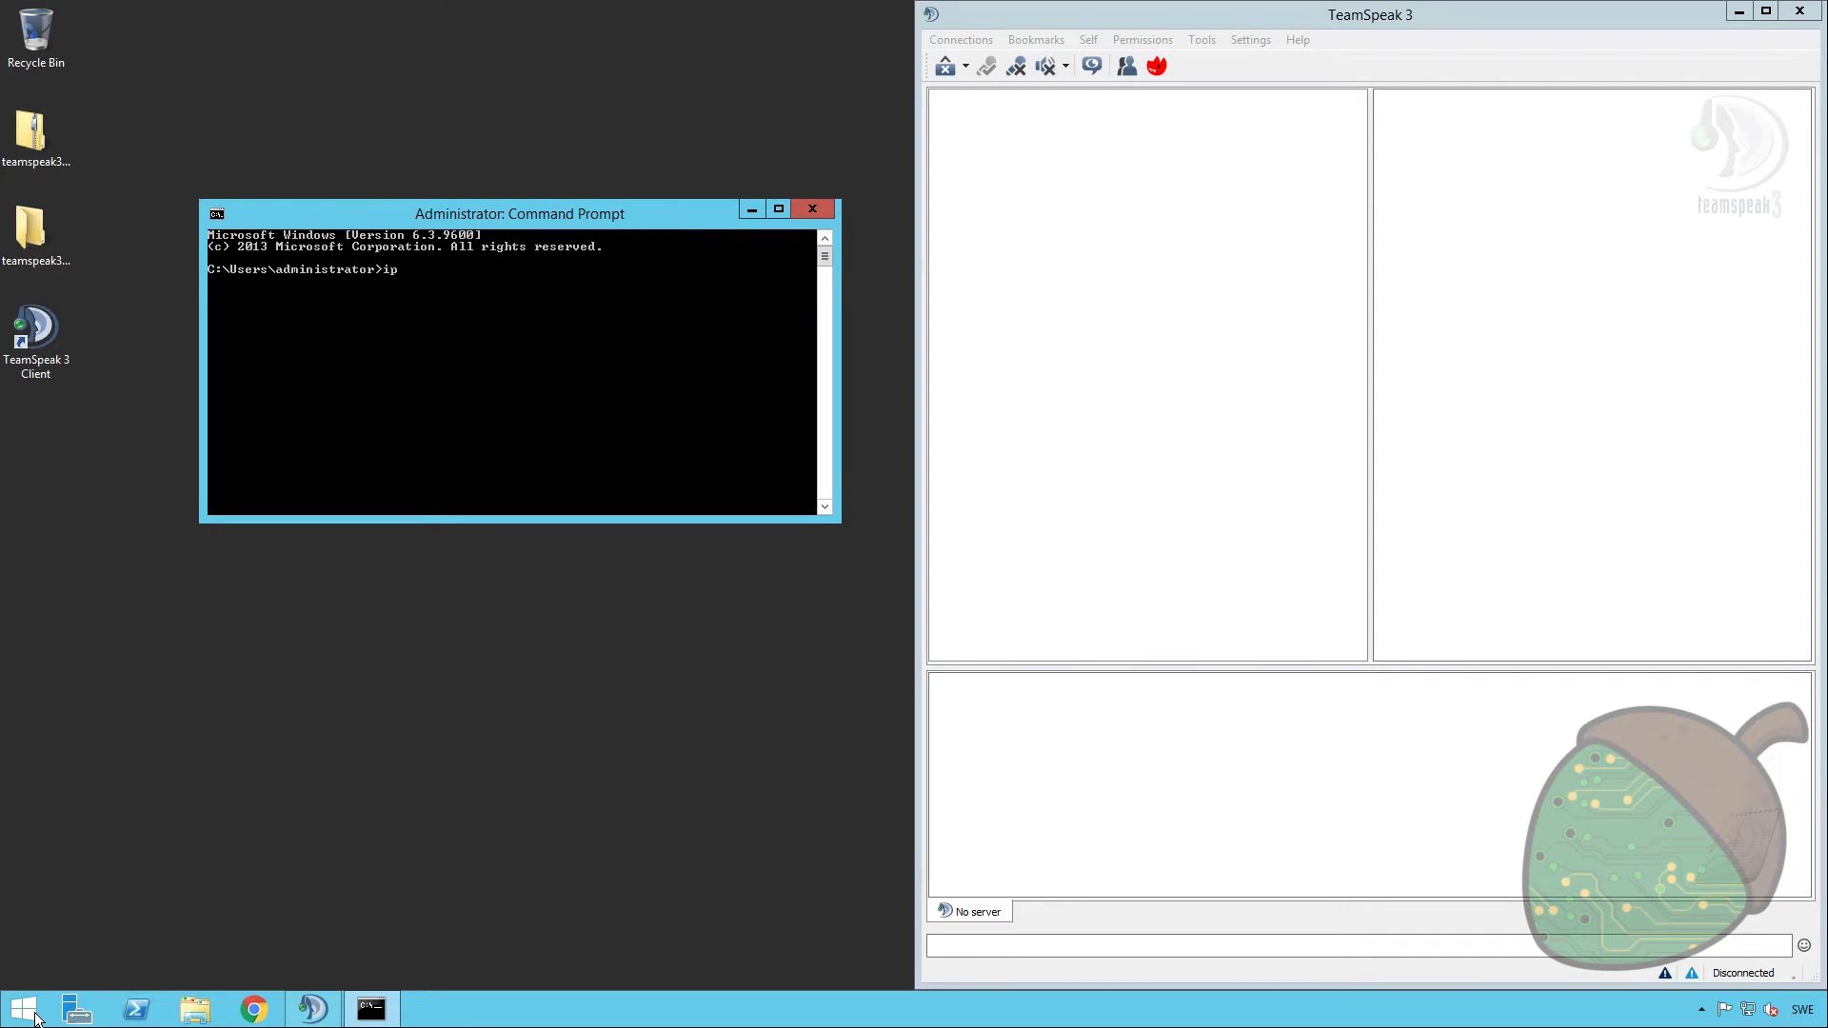
text(config)
key(Return)
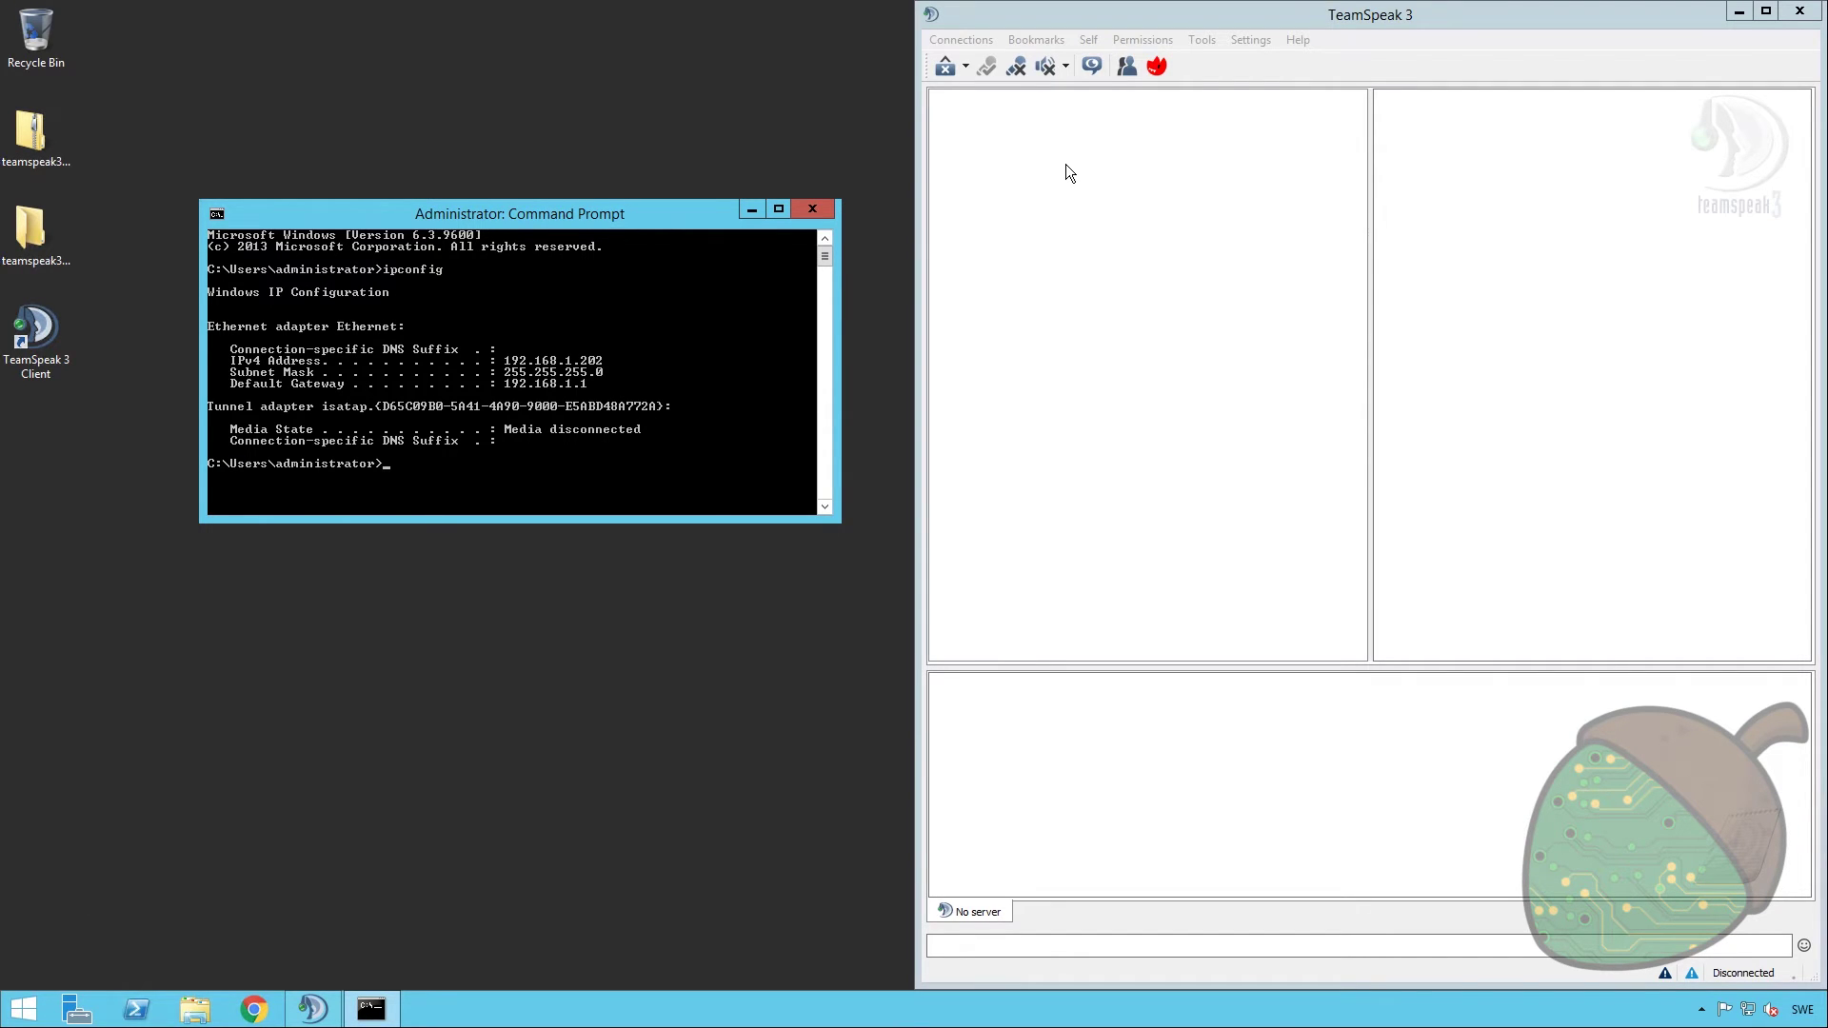
click(1043, 38)
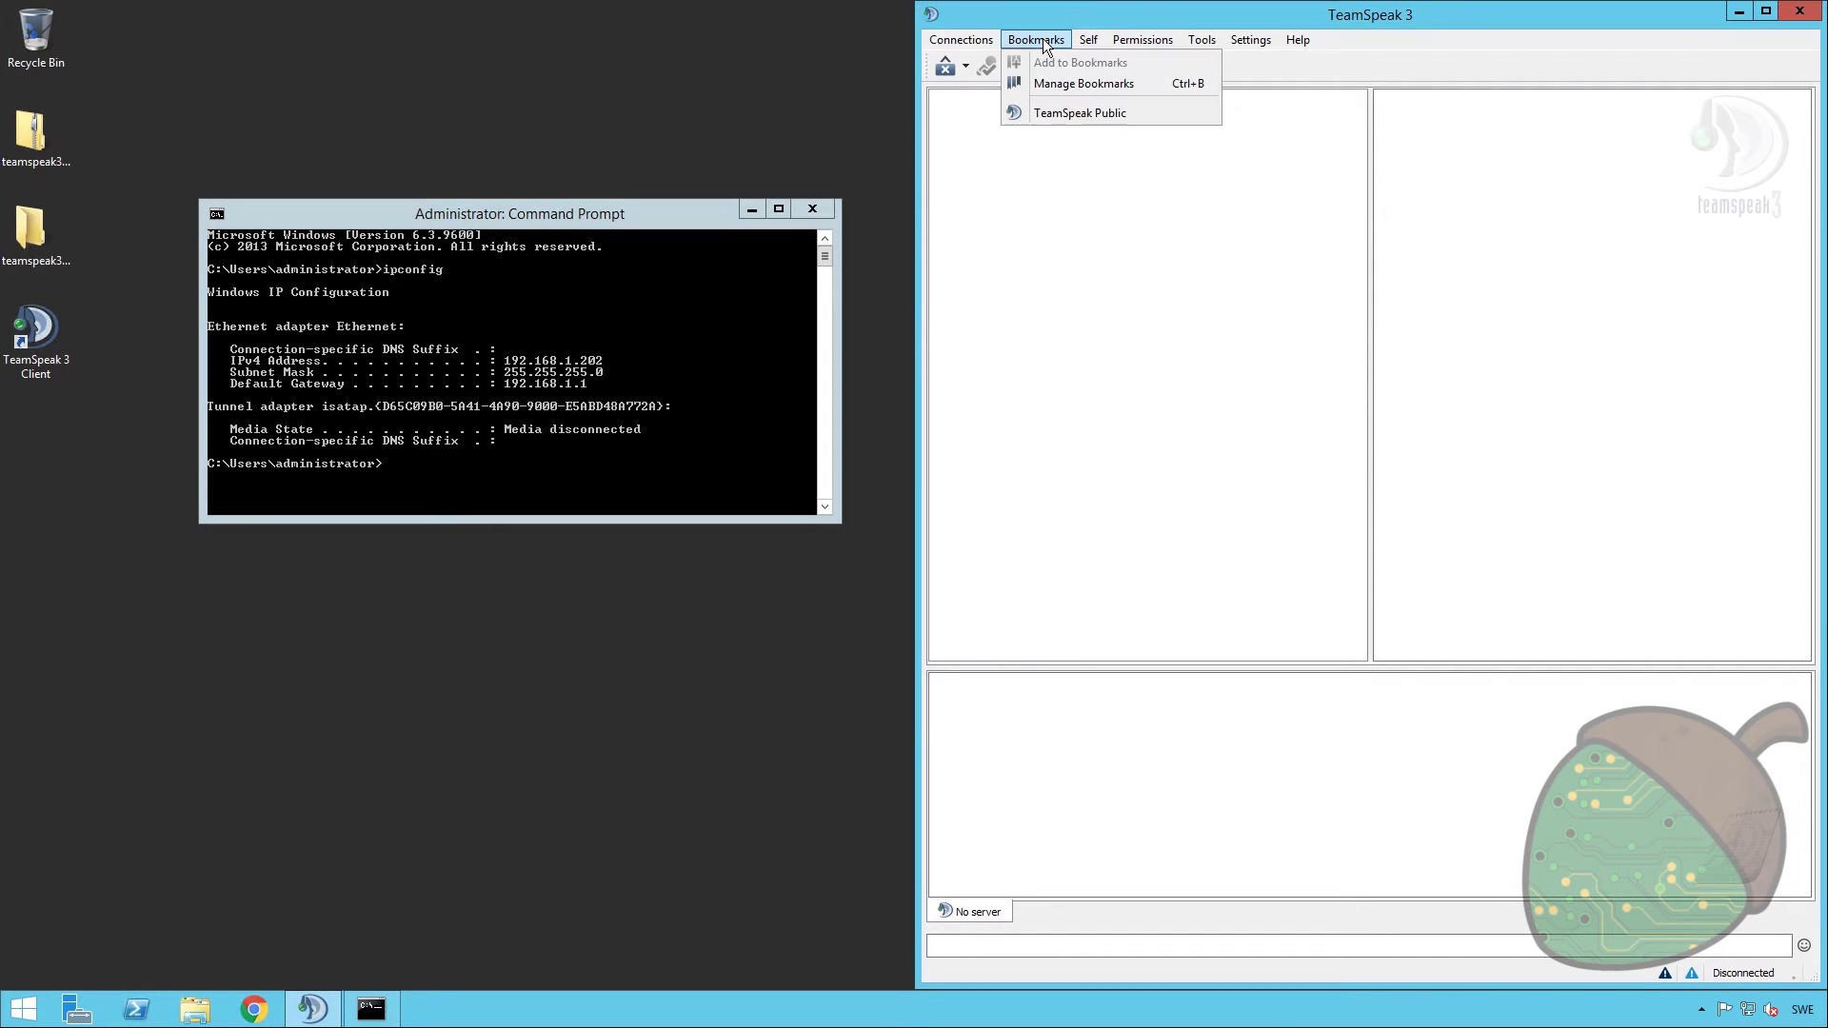
Step: Add a bookmark labelled 'TechNut TeamSpeak' with server address 192.168.1.202 and apply it
click(1072, 83)
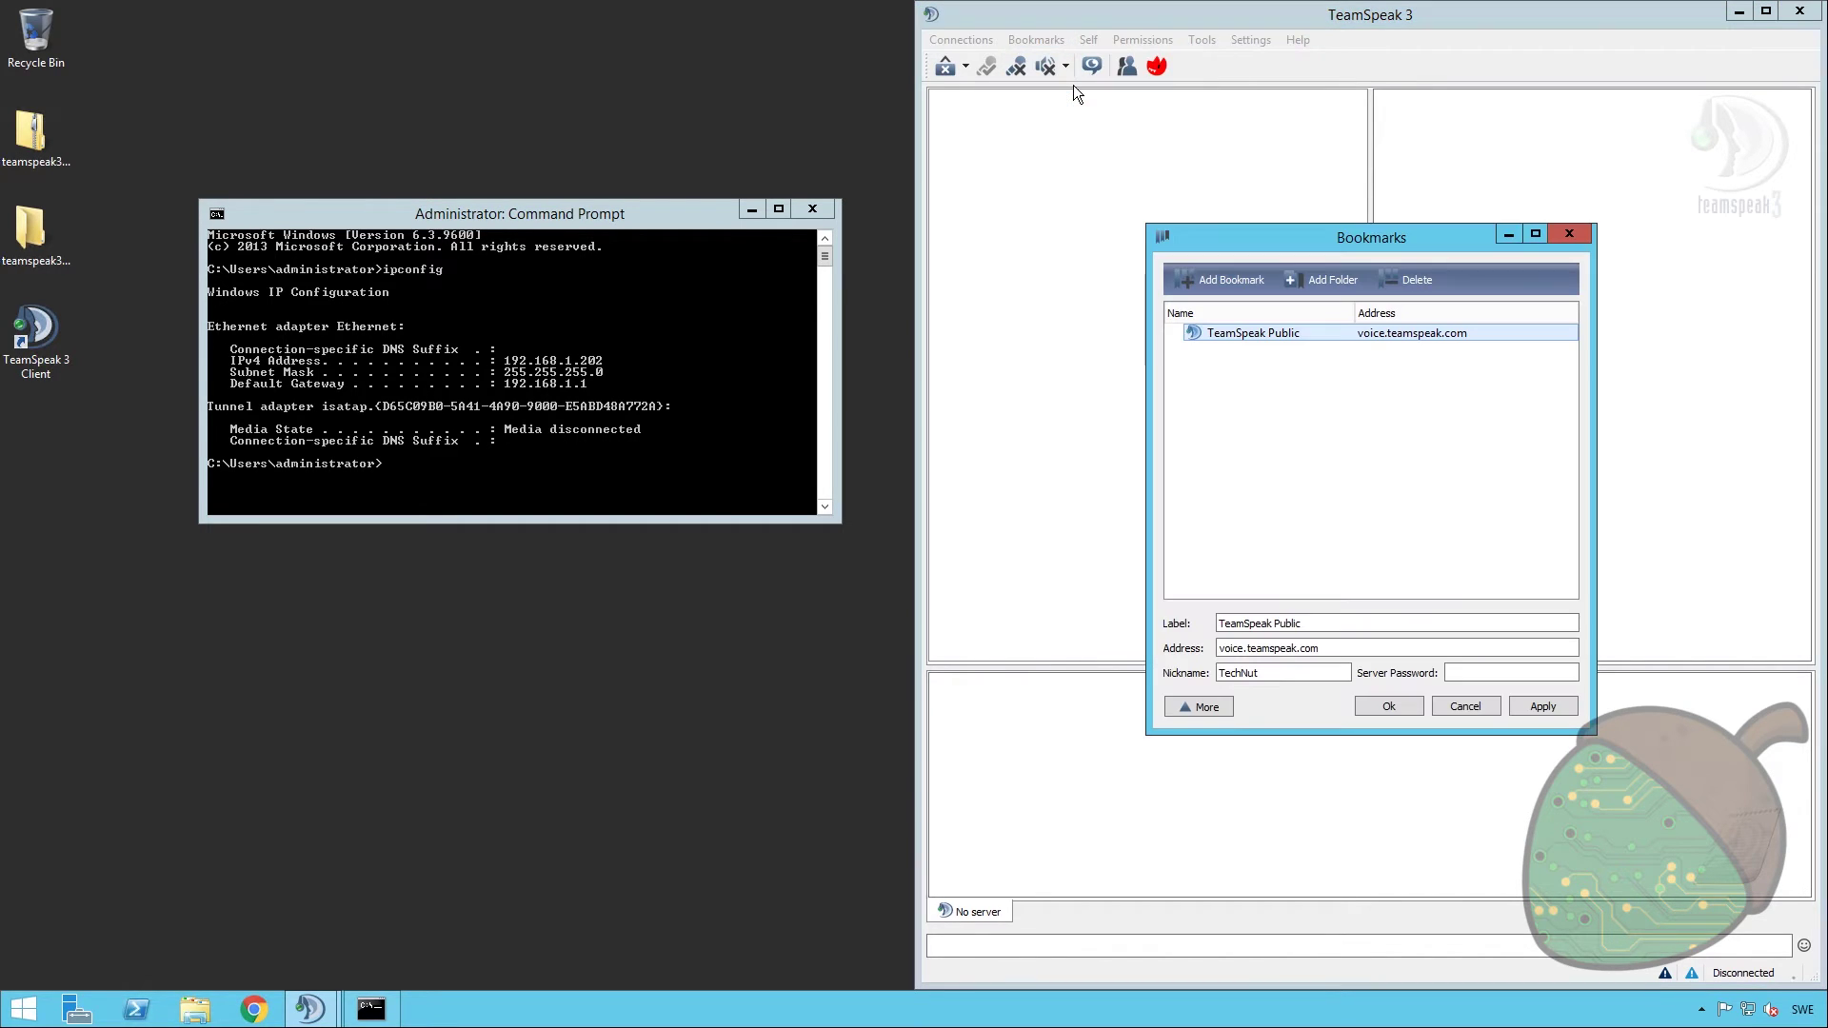
click(1209, 283)
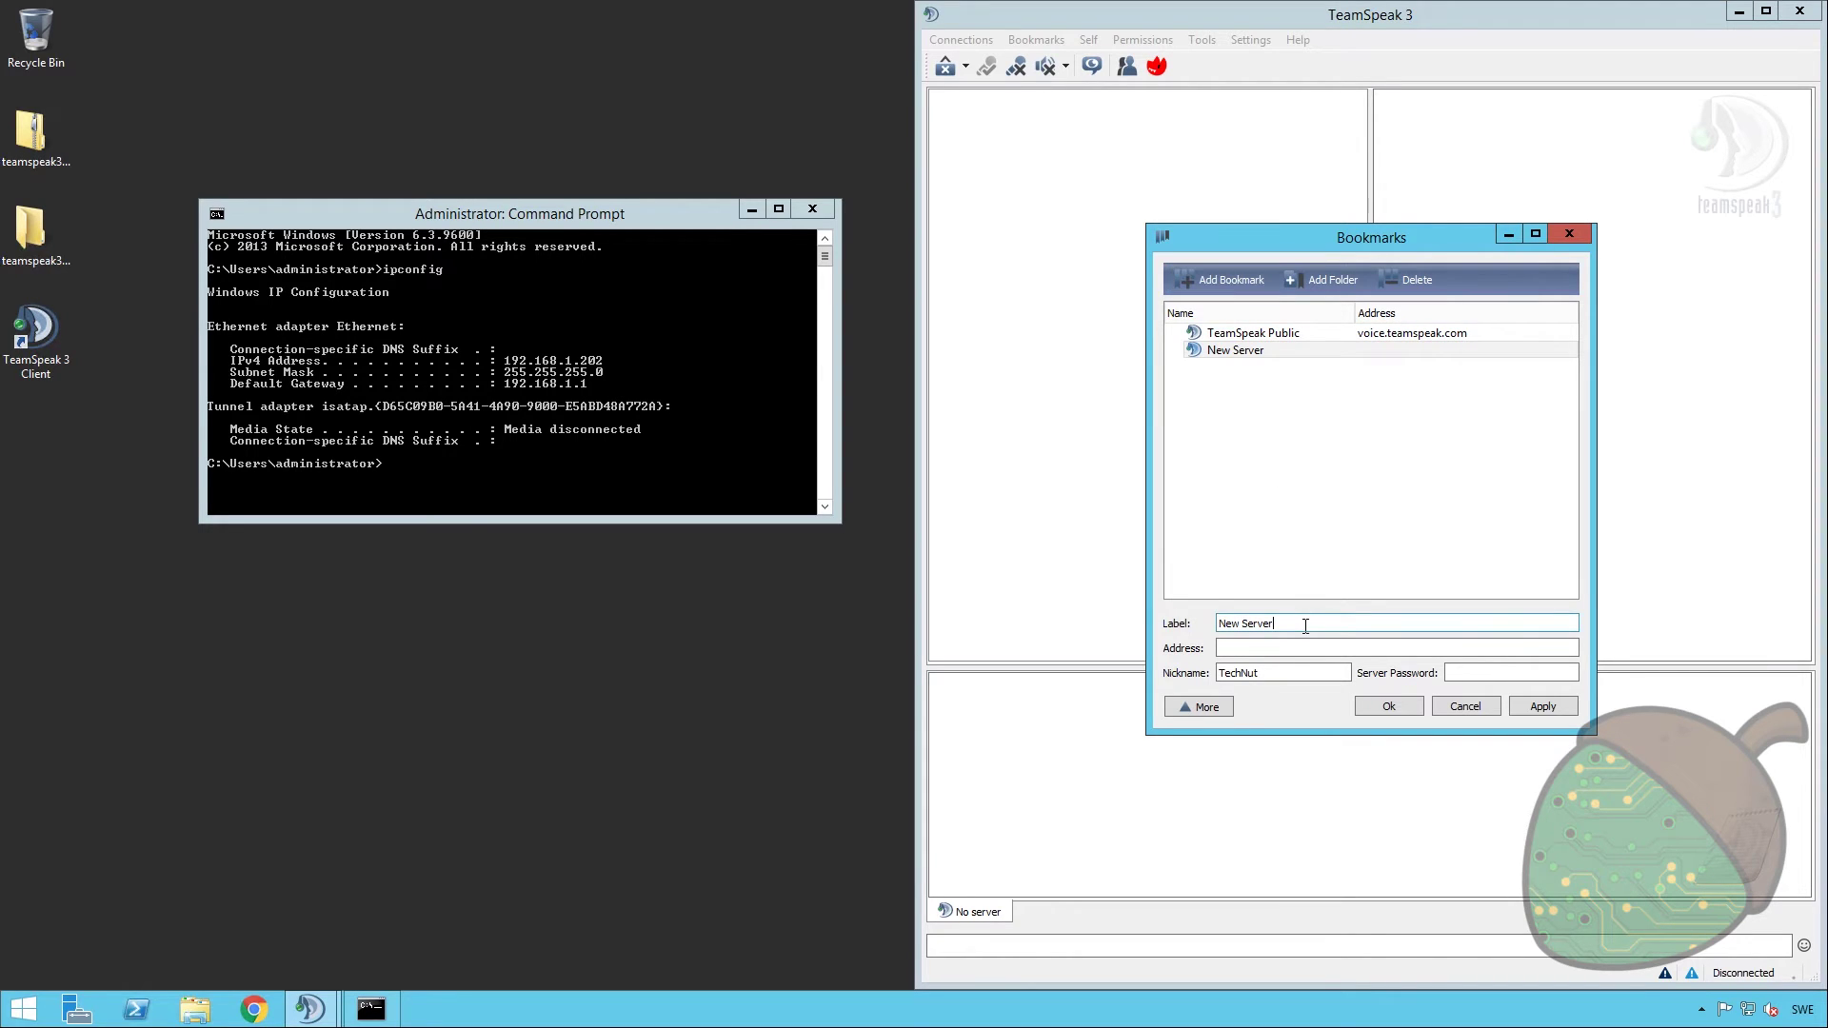
key(ctrl+a)
text(Tech)
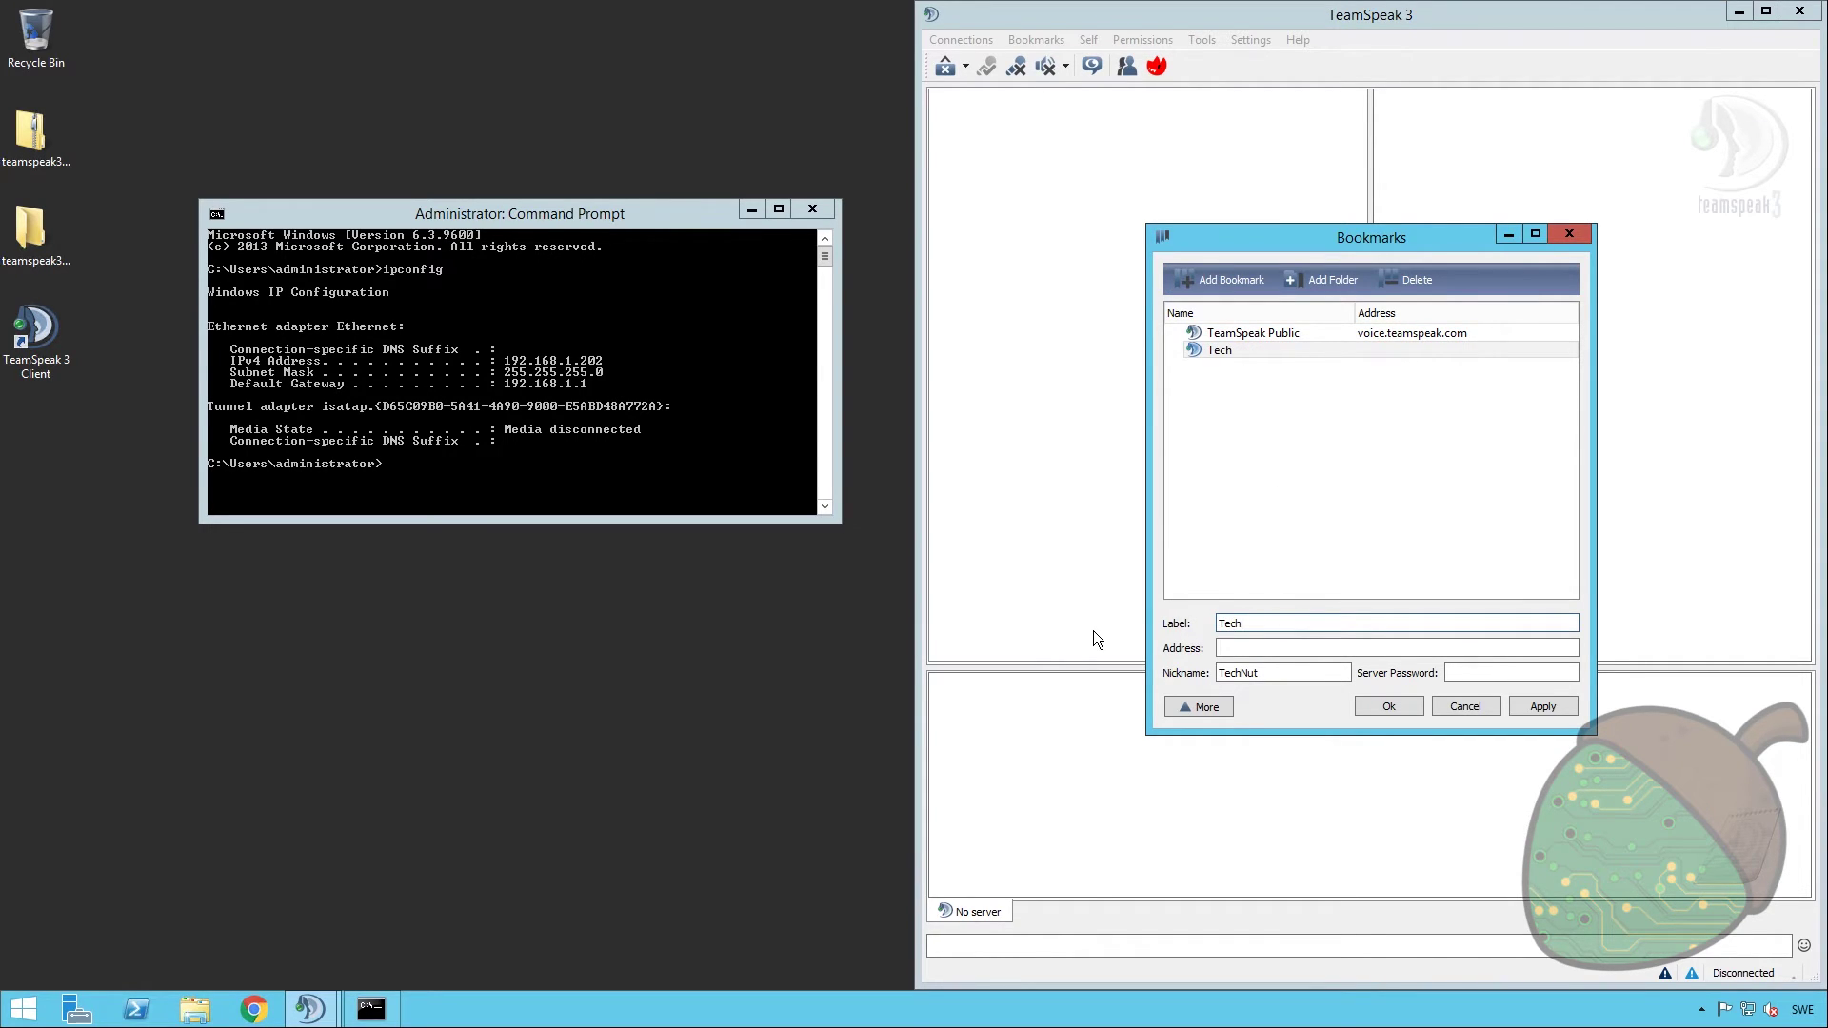
text(Nut TeamSpeak)
click(1260, 646)
text(192)
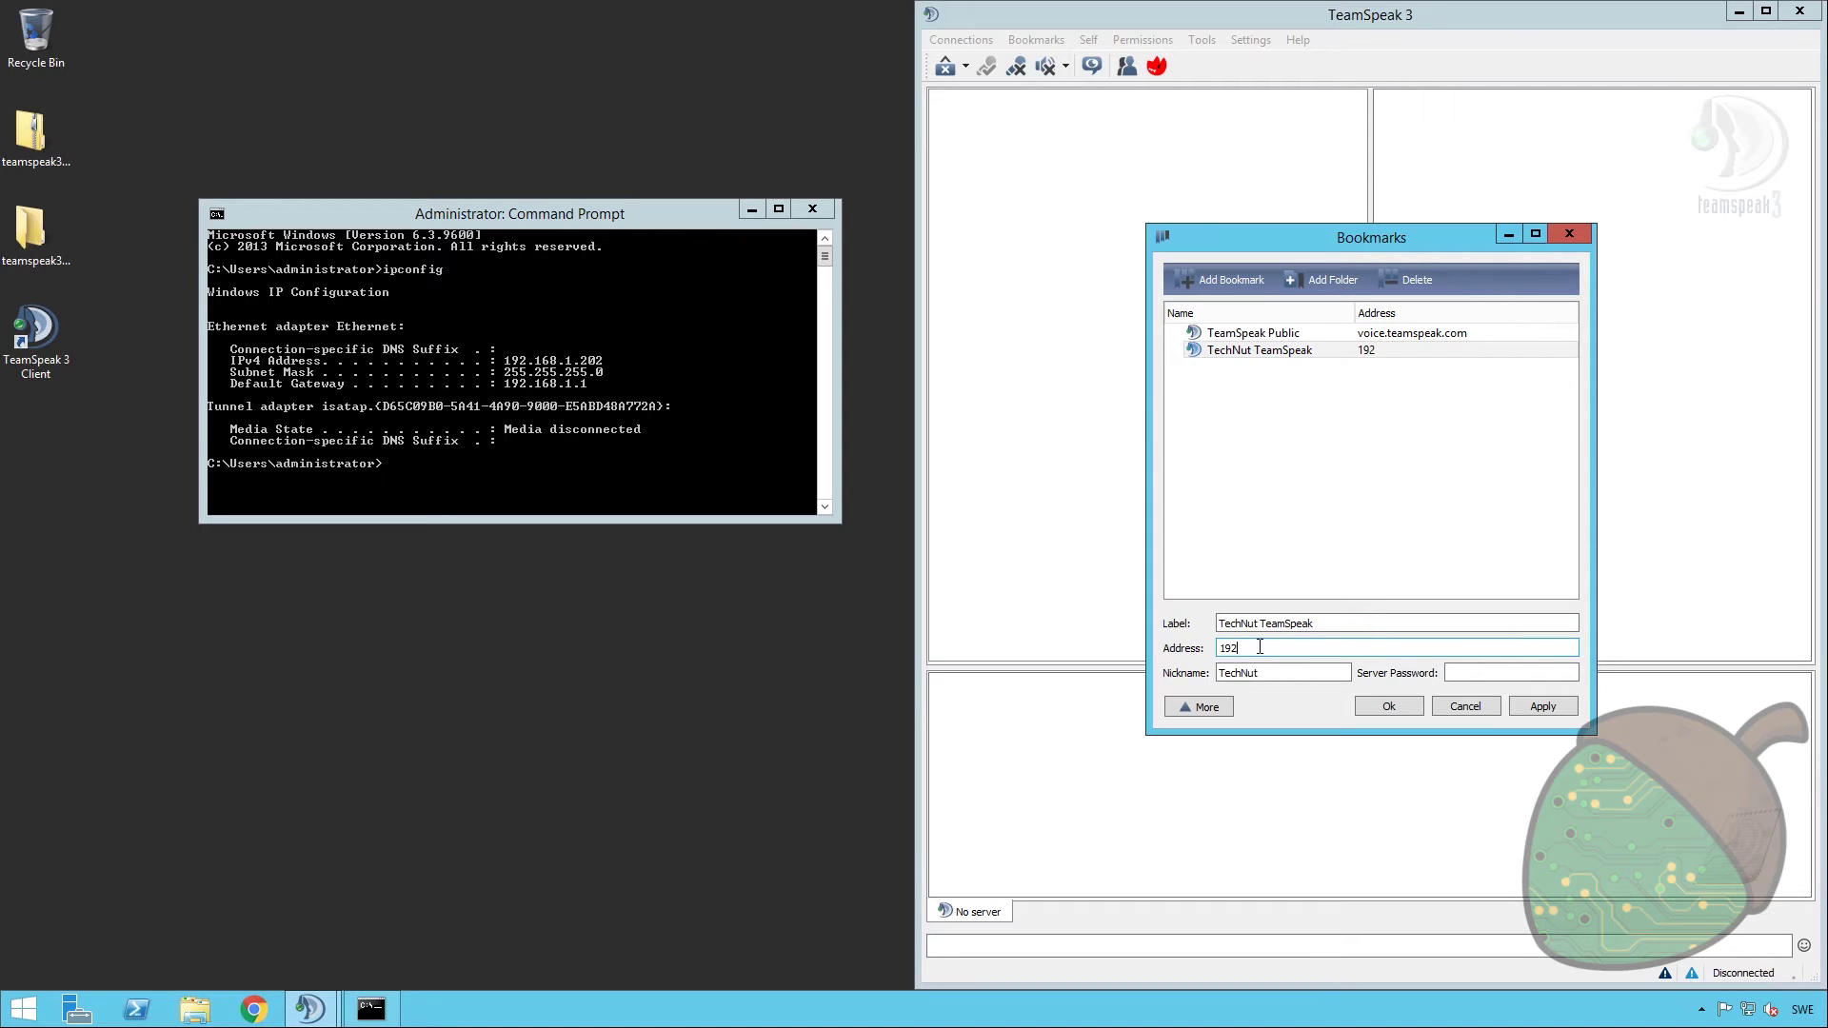
text(.168.1.202)
click(1567, 710)
click(1389, 706)
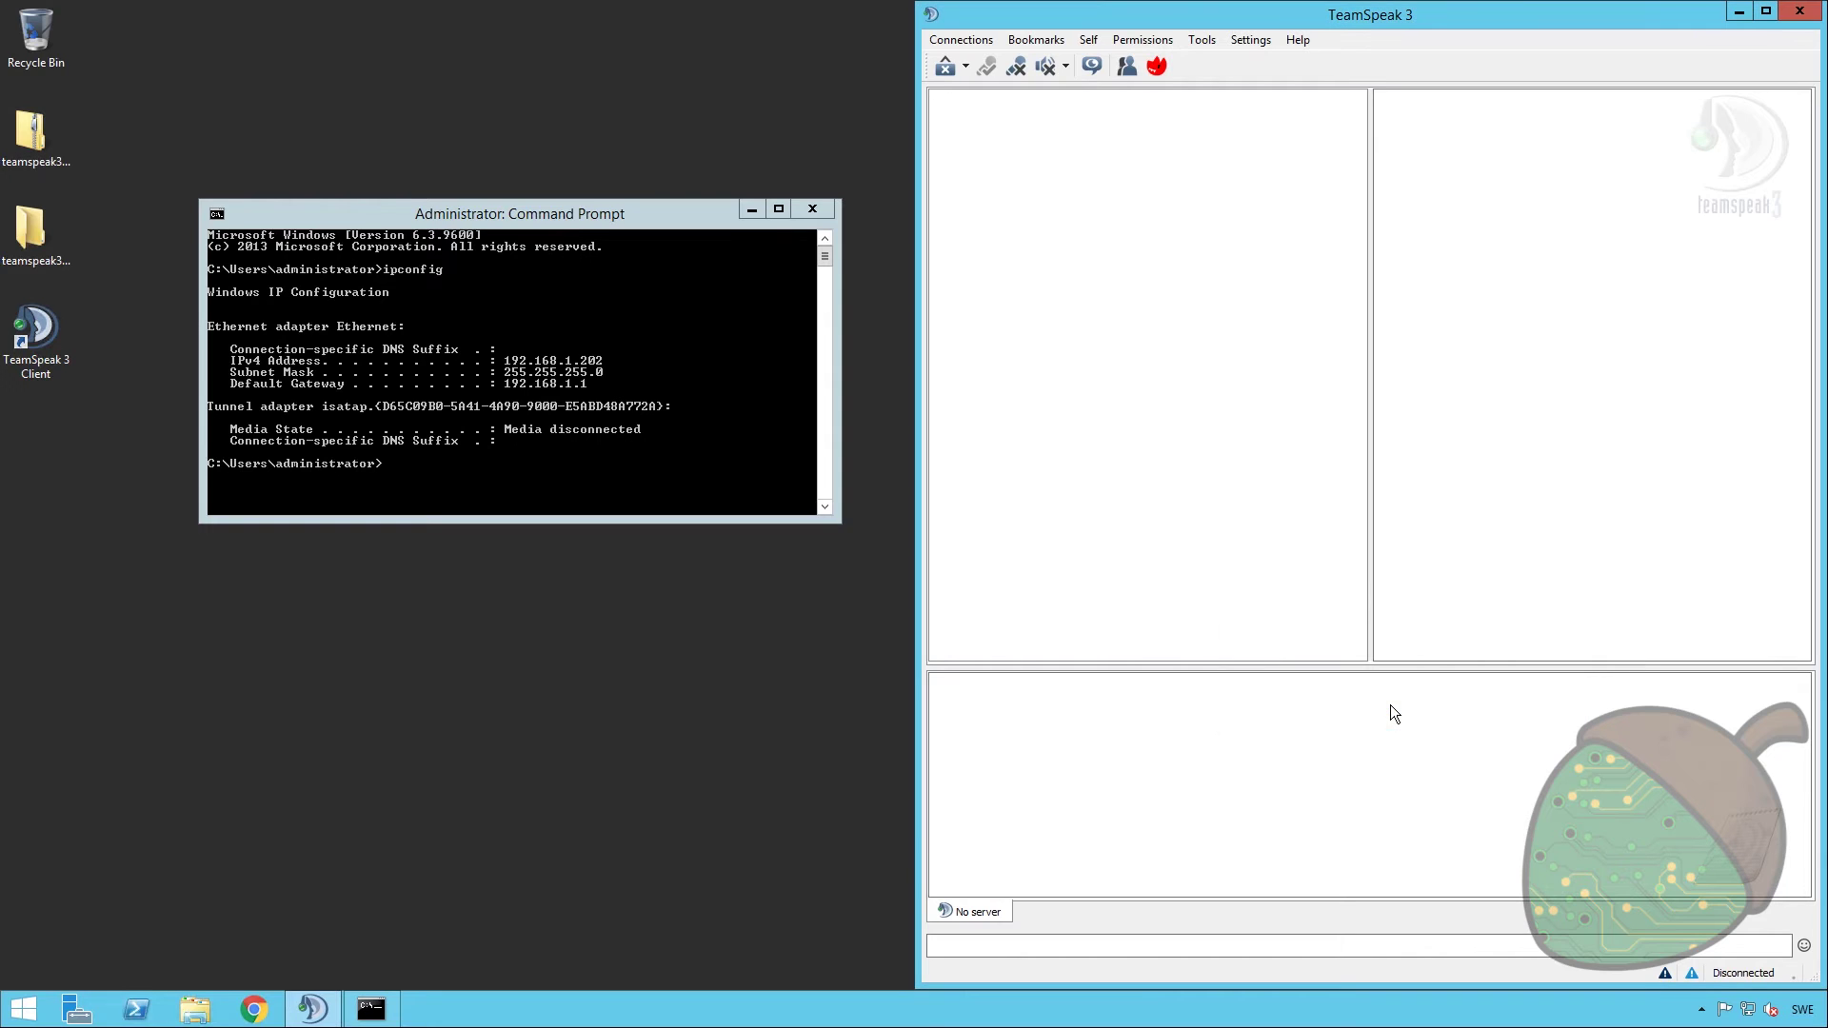
Step: Connect via the TechNut TeamSpeak bookmark and submit the pasted privilege key to become Server Admin
click(1040, 42)
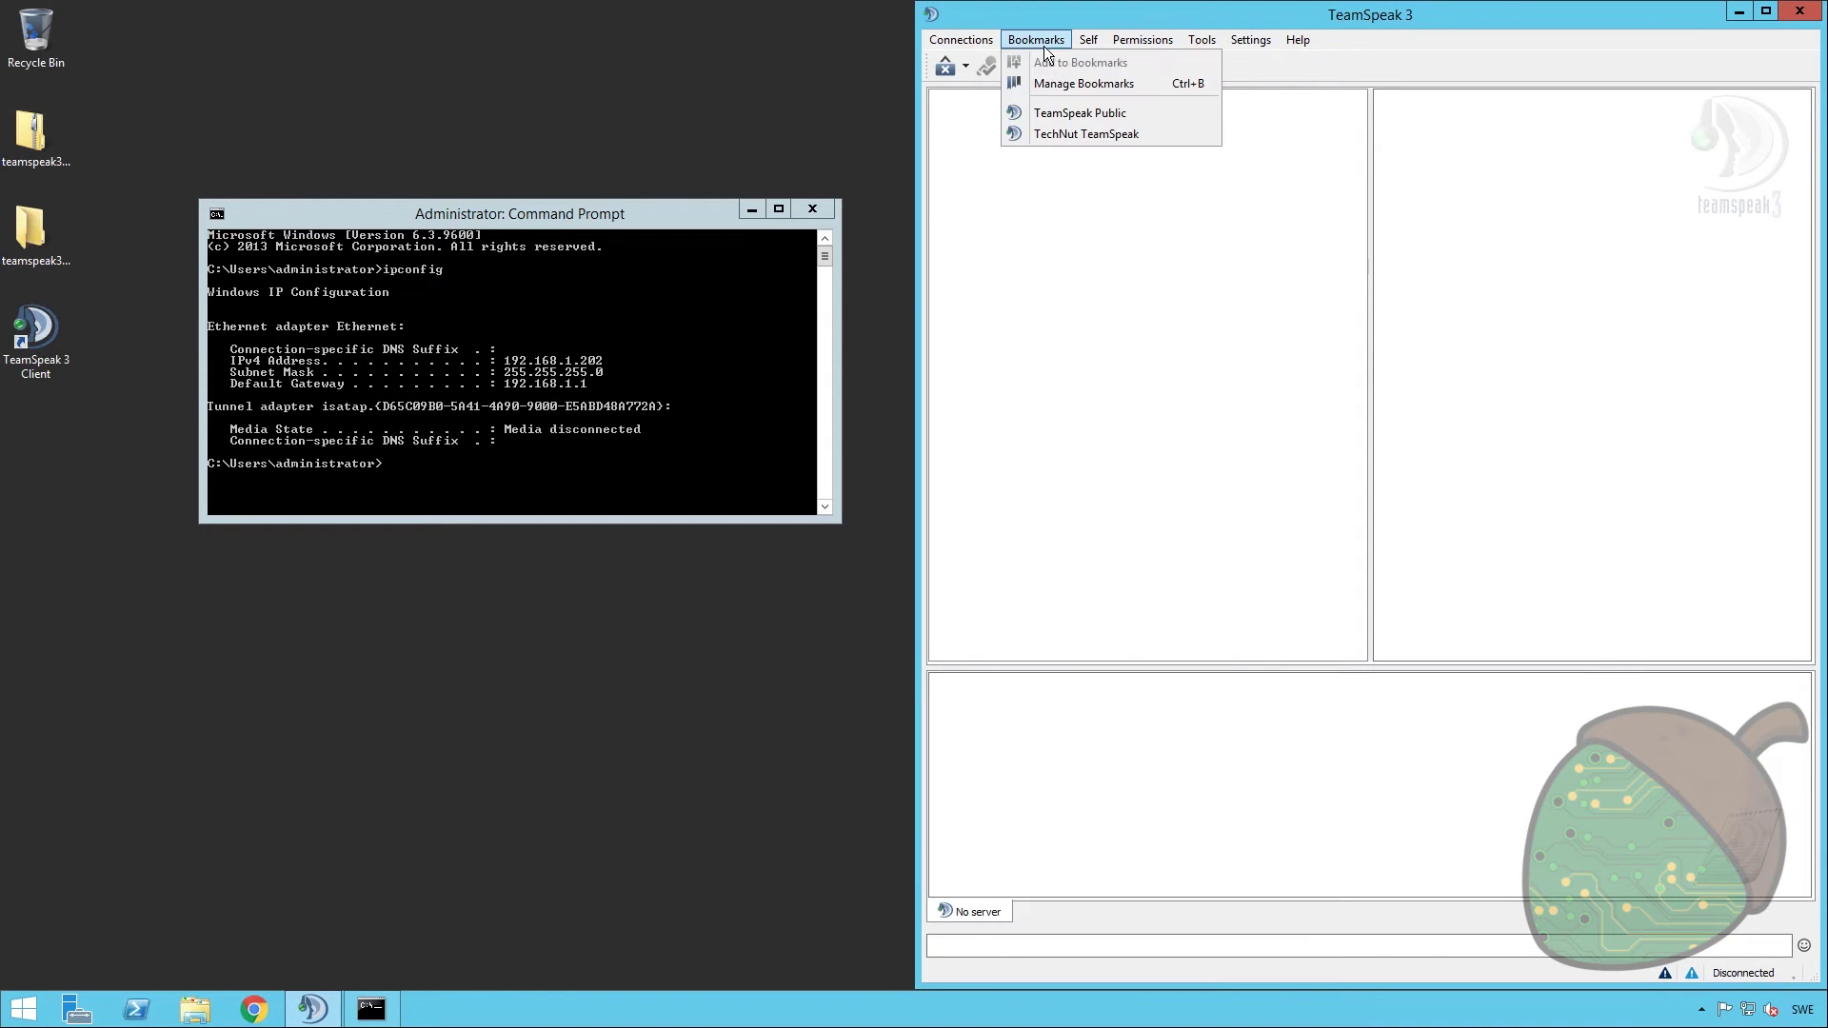
click(1077, 133)
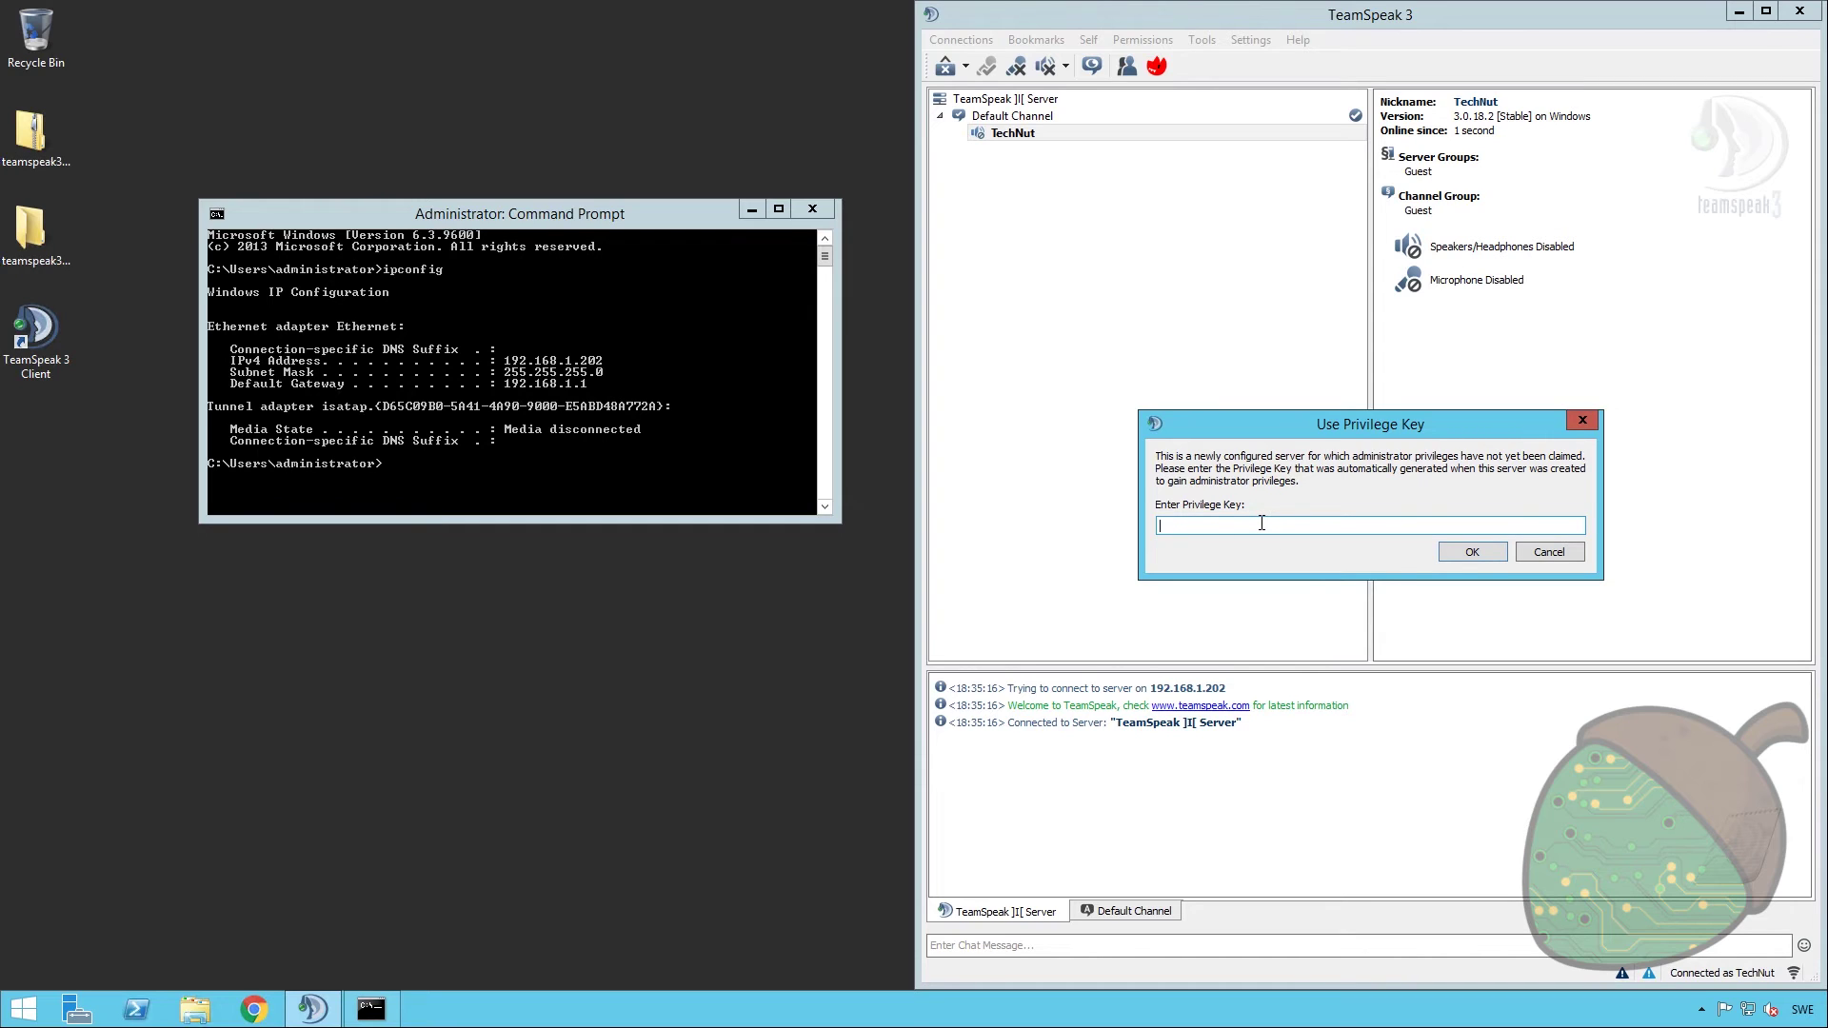
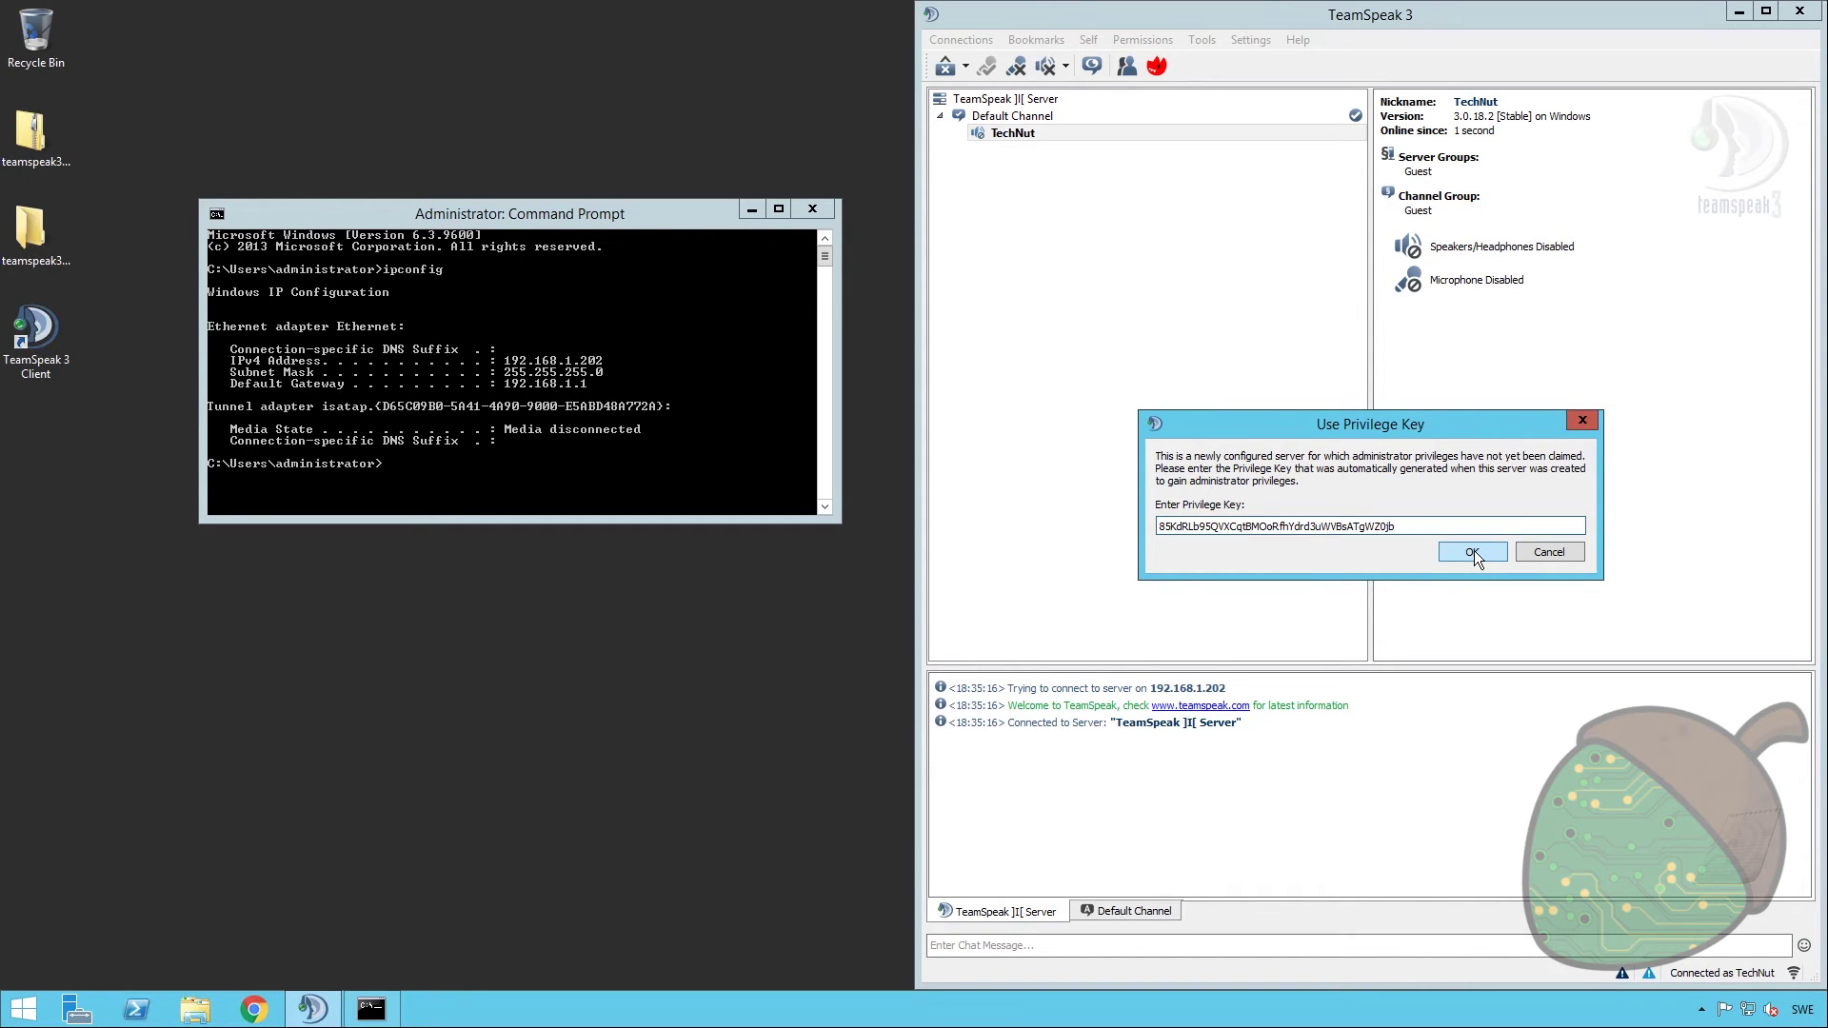
click(1473, 552)
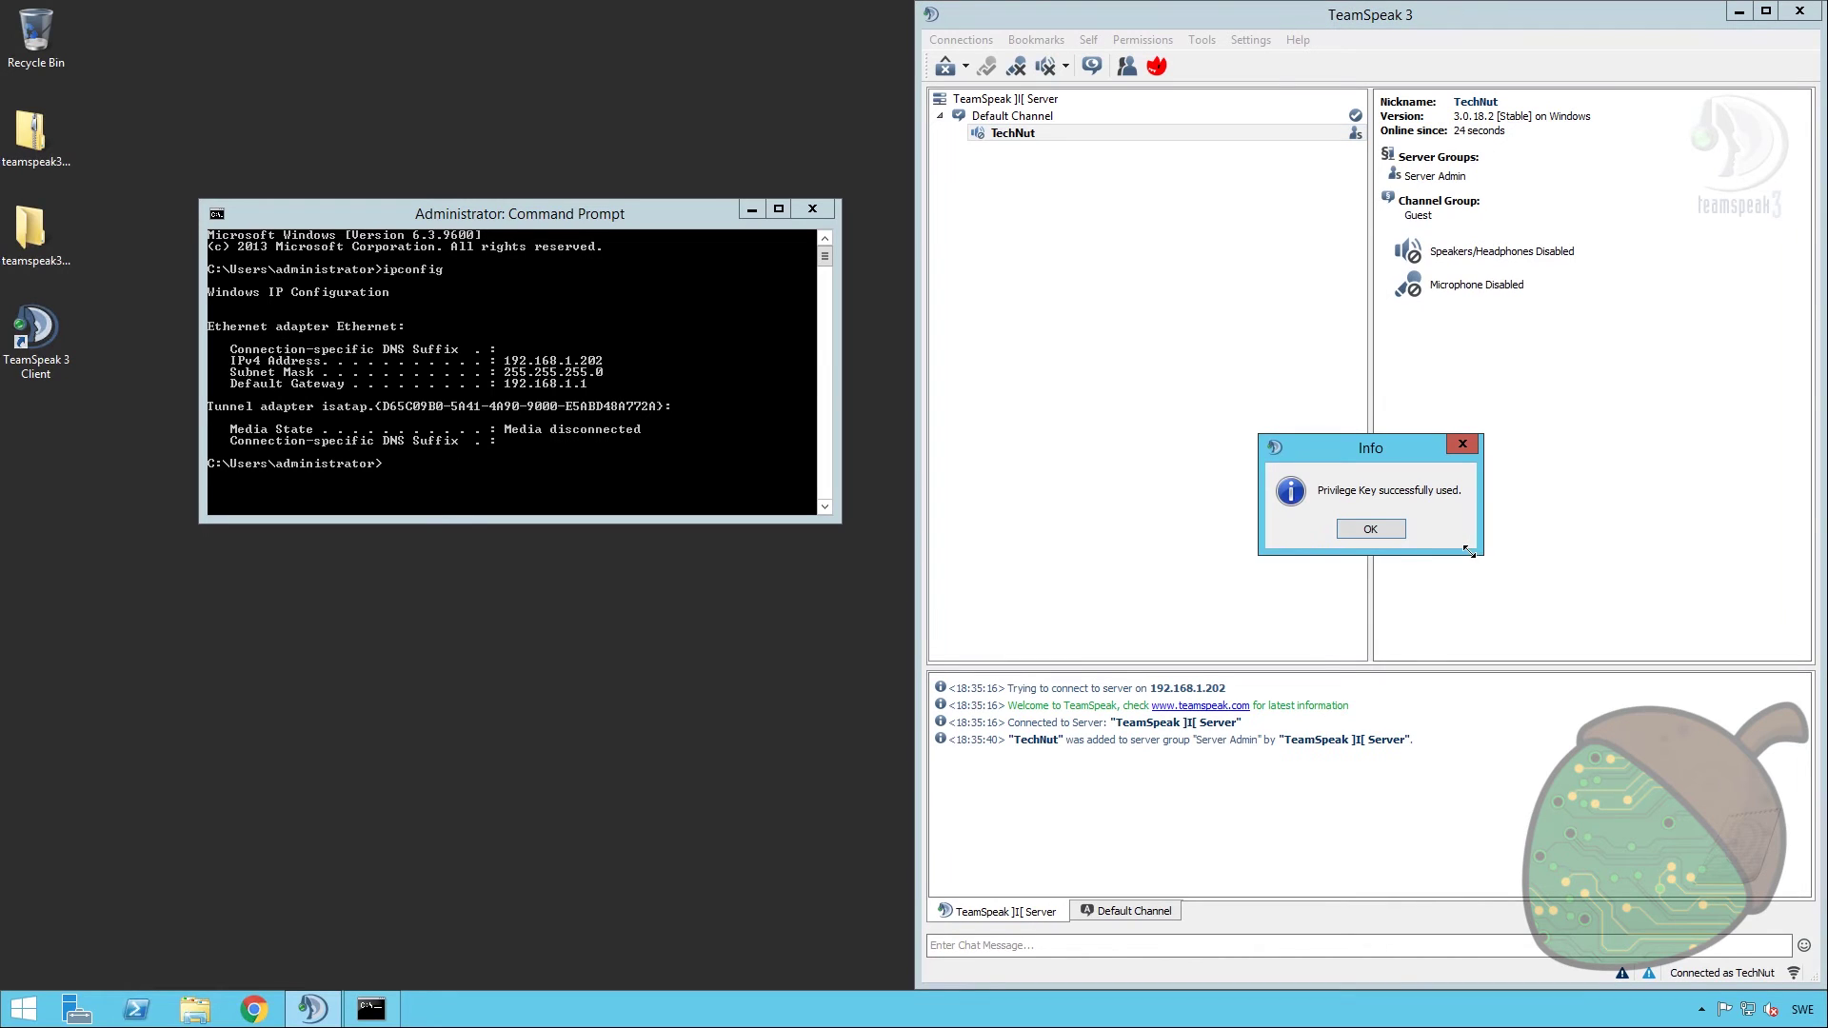
click(1388, 533)
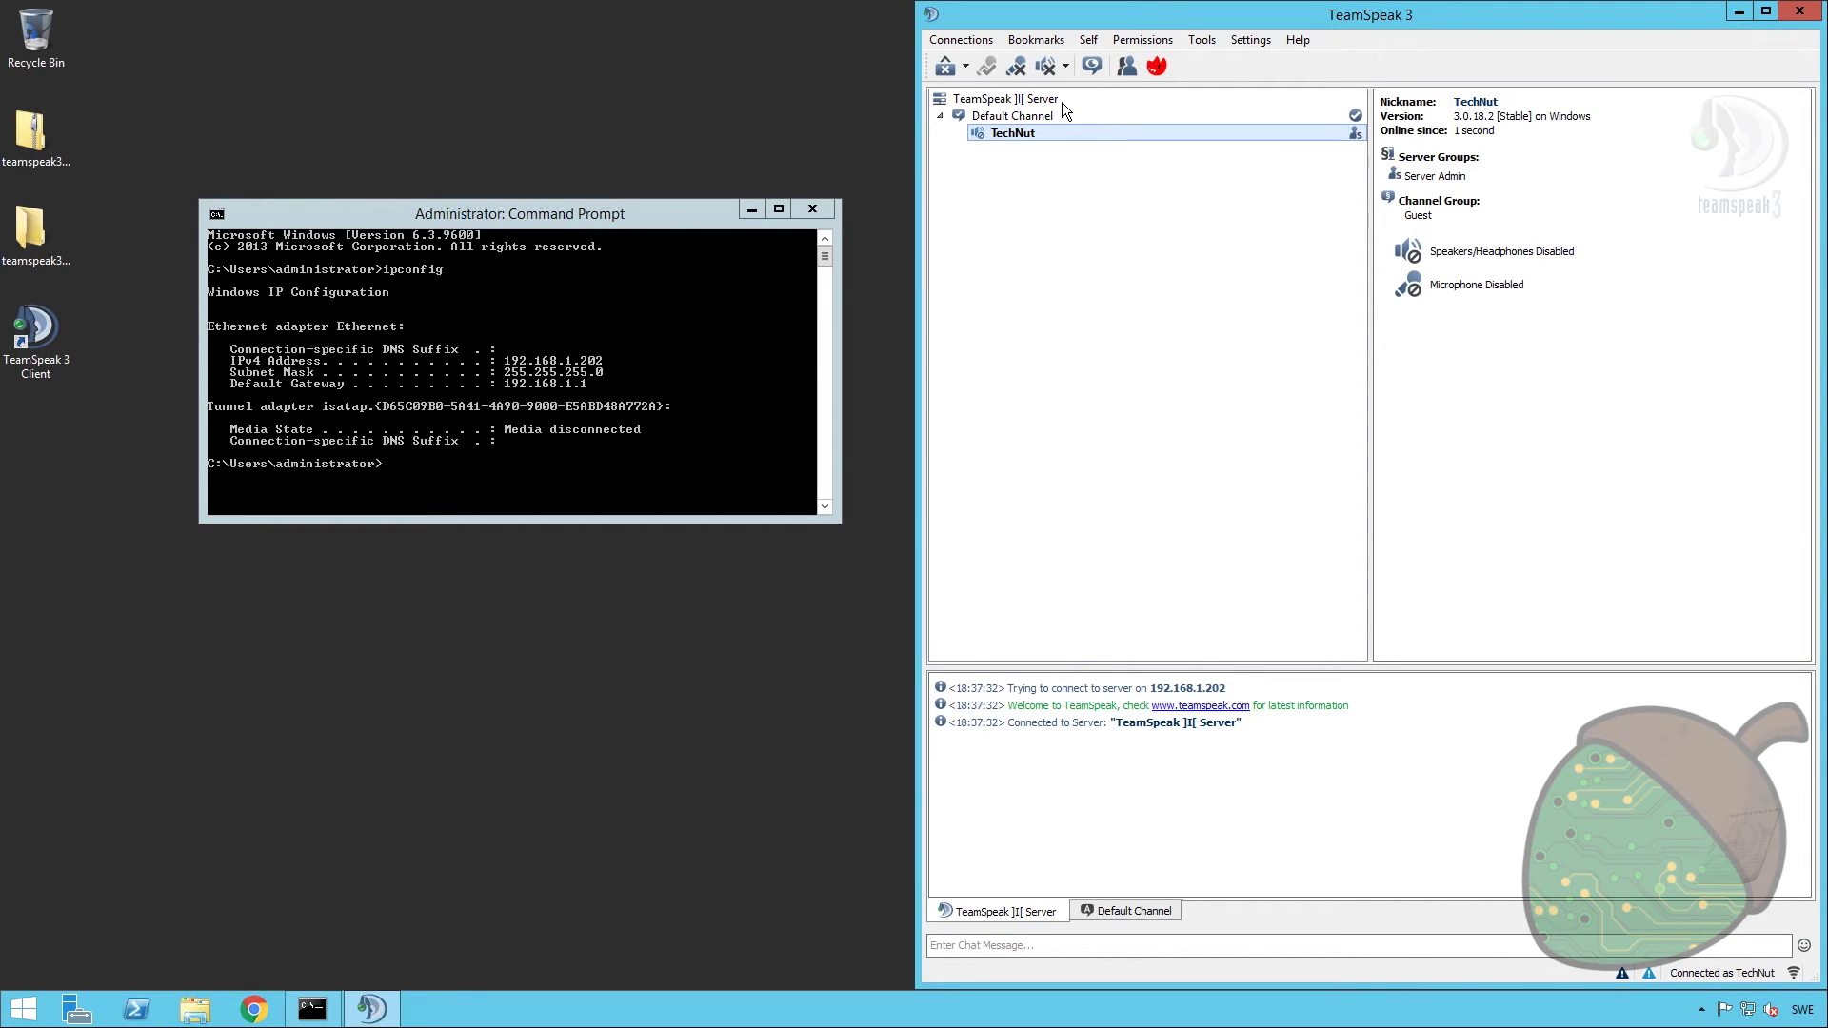
Step: In Edit Virtual Server, set Server Name 'TechNut TeamSpeak Server' and Welcome Message 'Welcome!'
right_click(1061, 101)
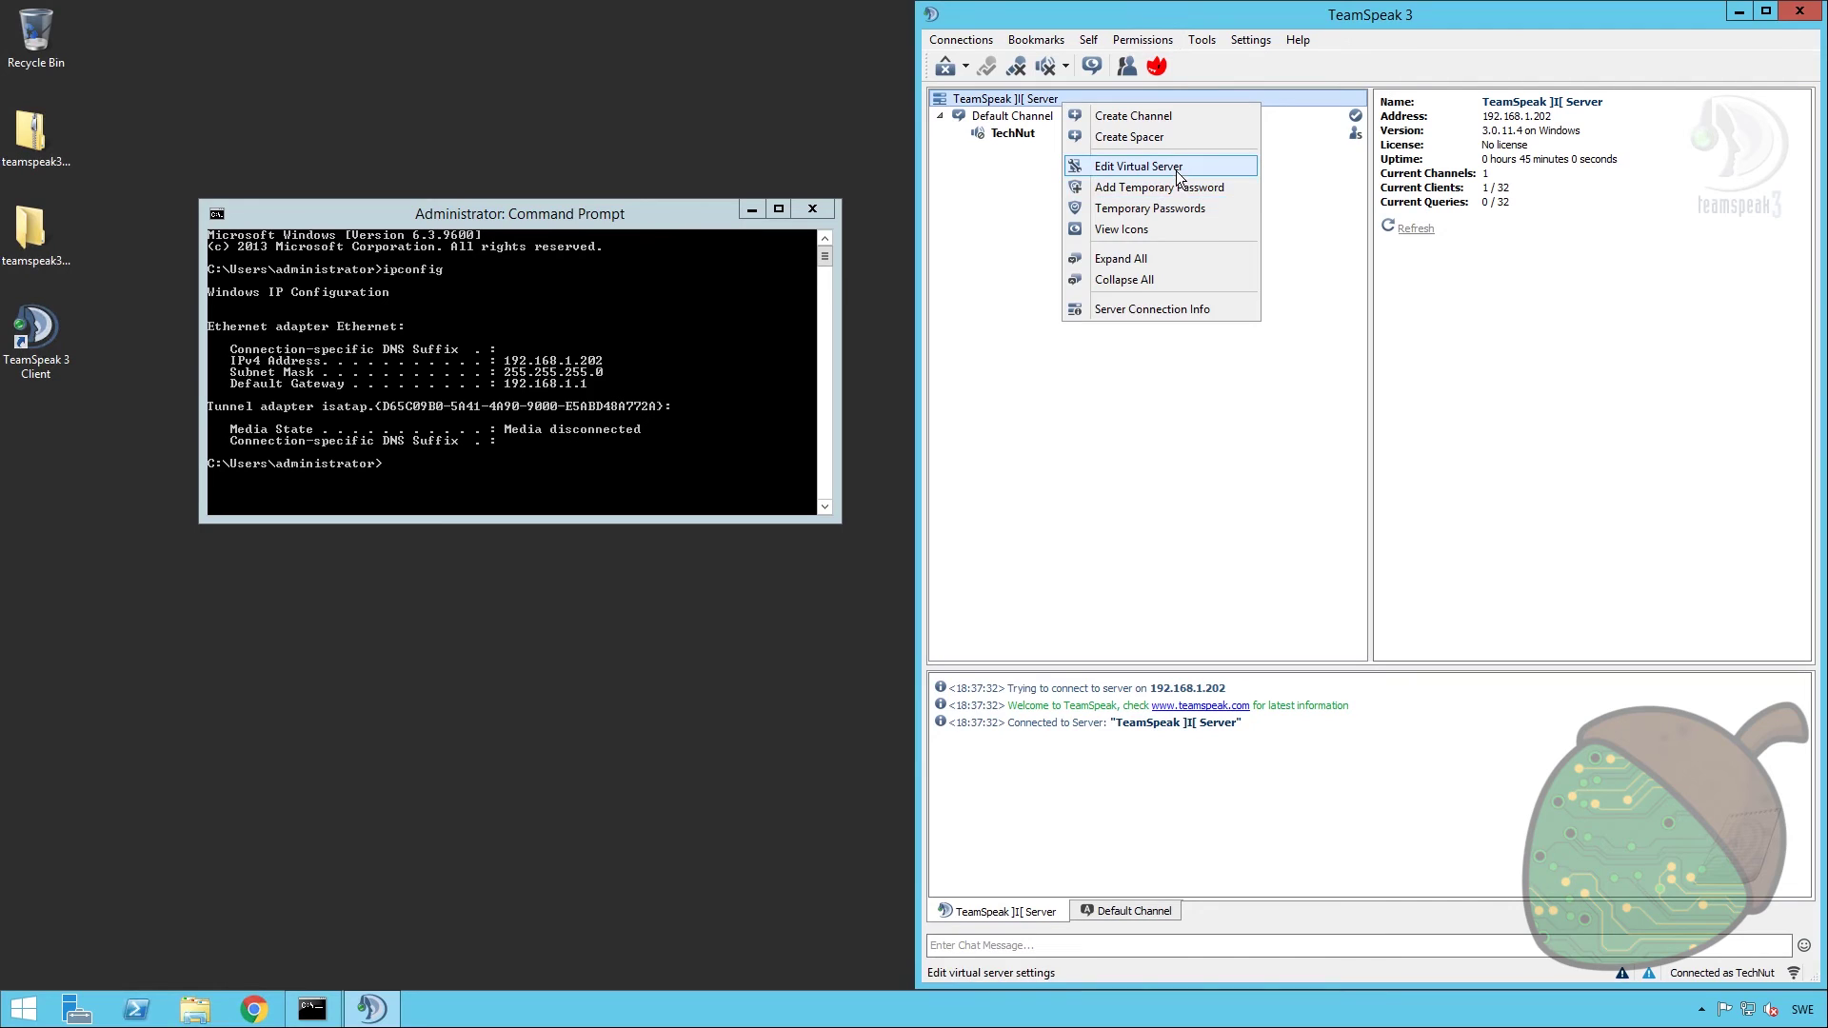
click(1138, 166)
drag(1375, 425, 1065, 425)
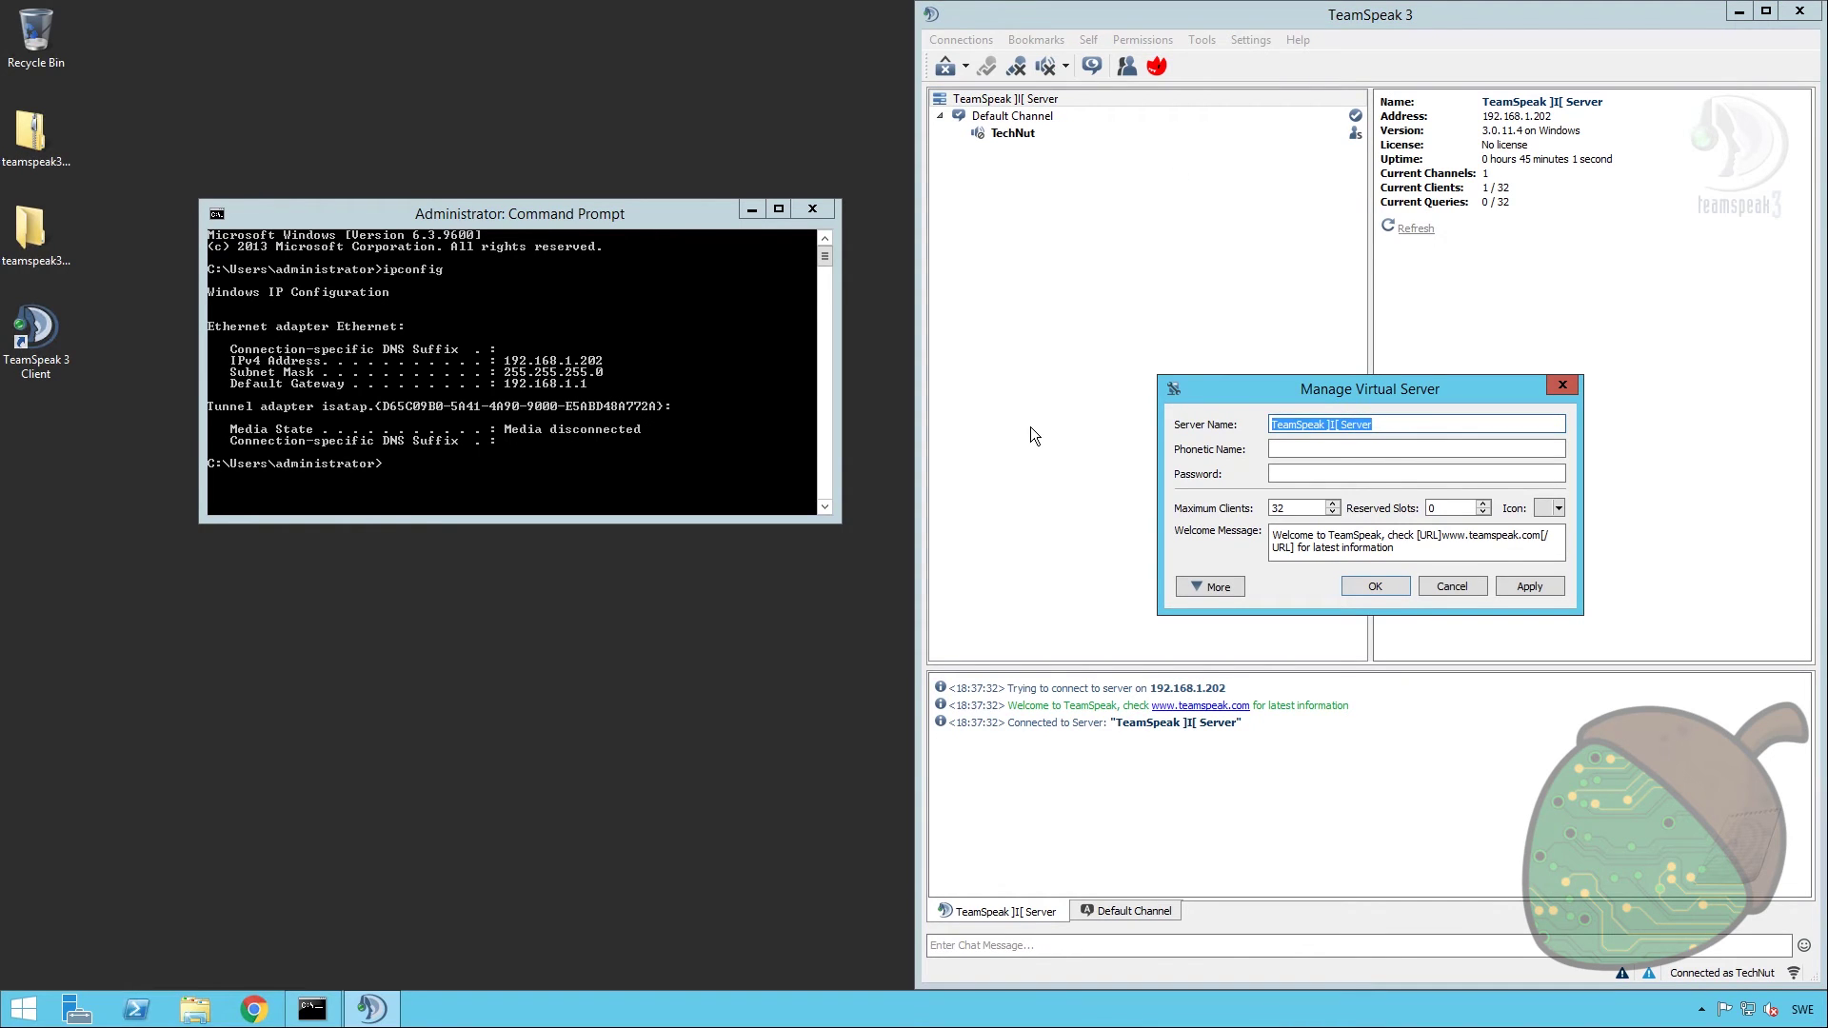
text(TechNut TeamSpeak Serve)
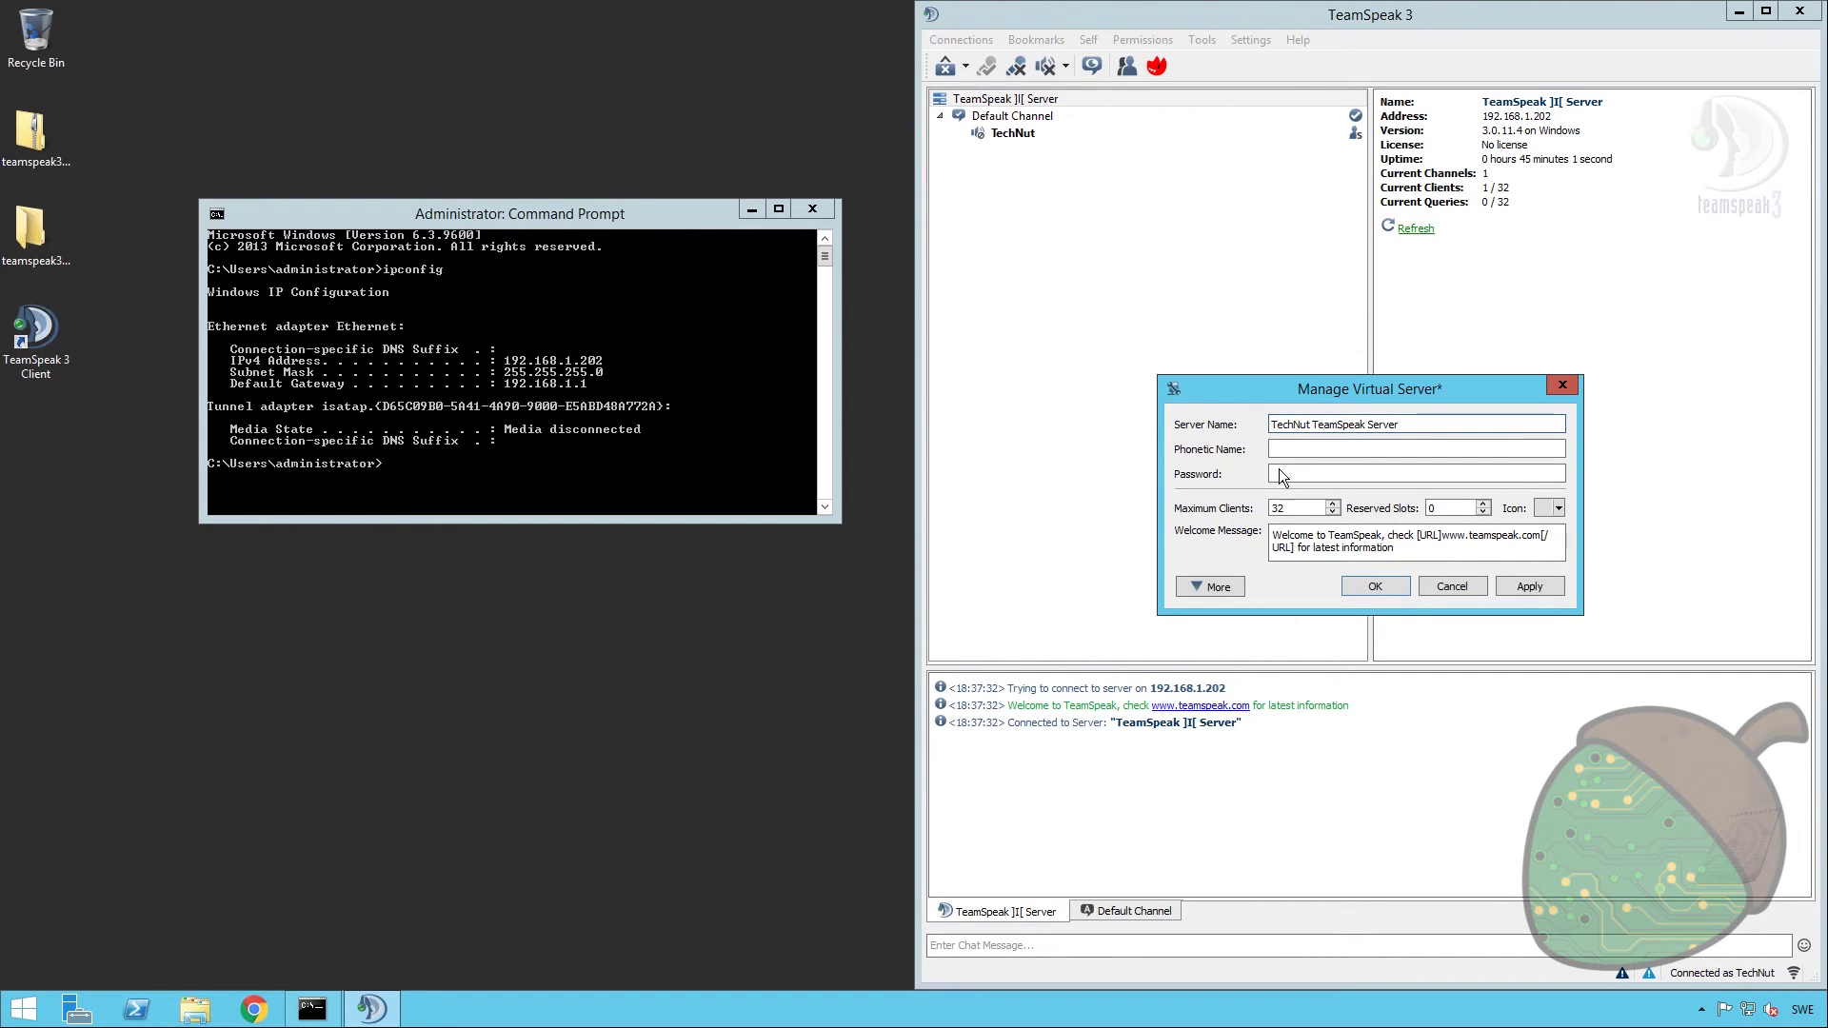
click(1354, 550)
key(ctrl+a)
text(Welcome!)
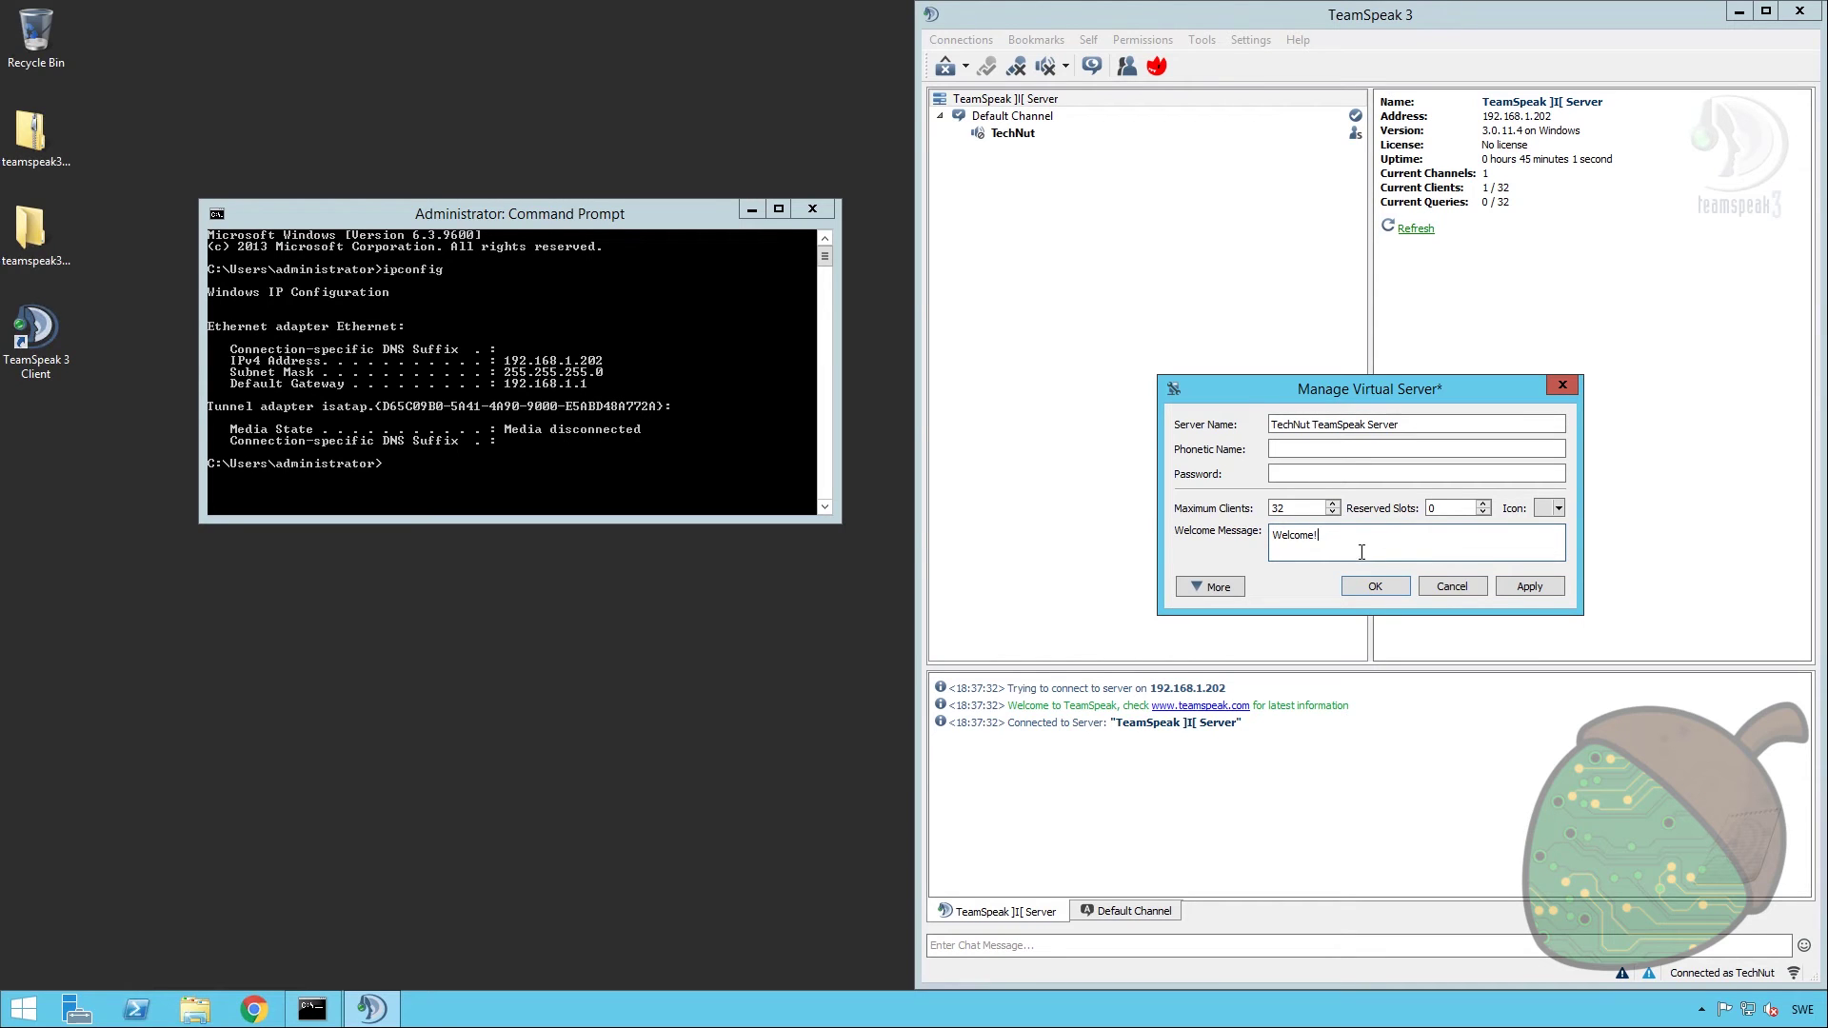
click(1401, 584)
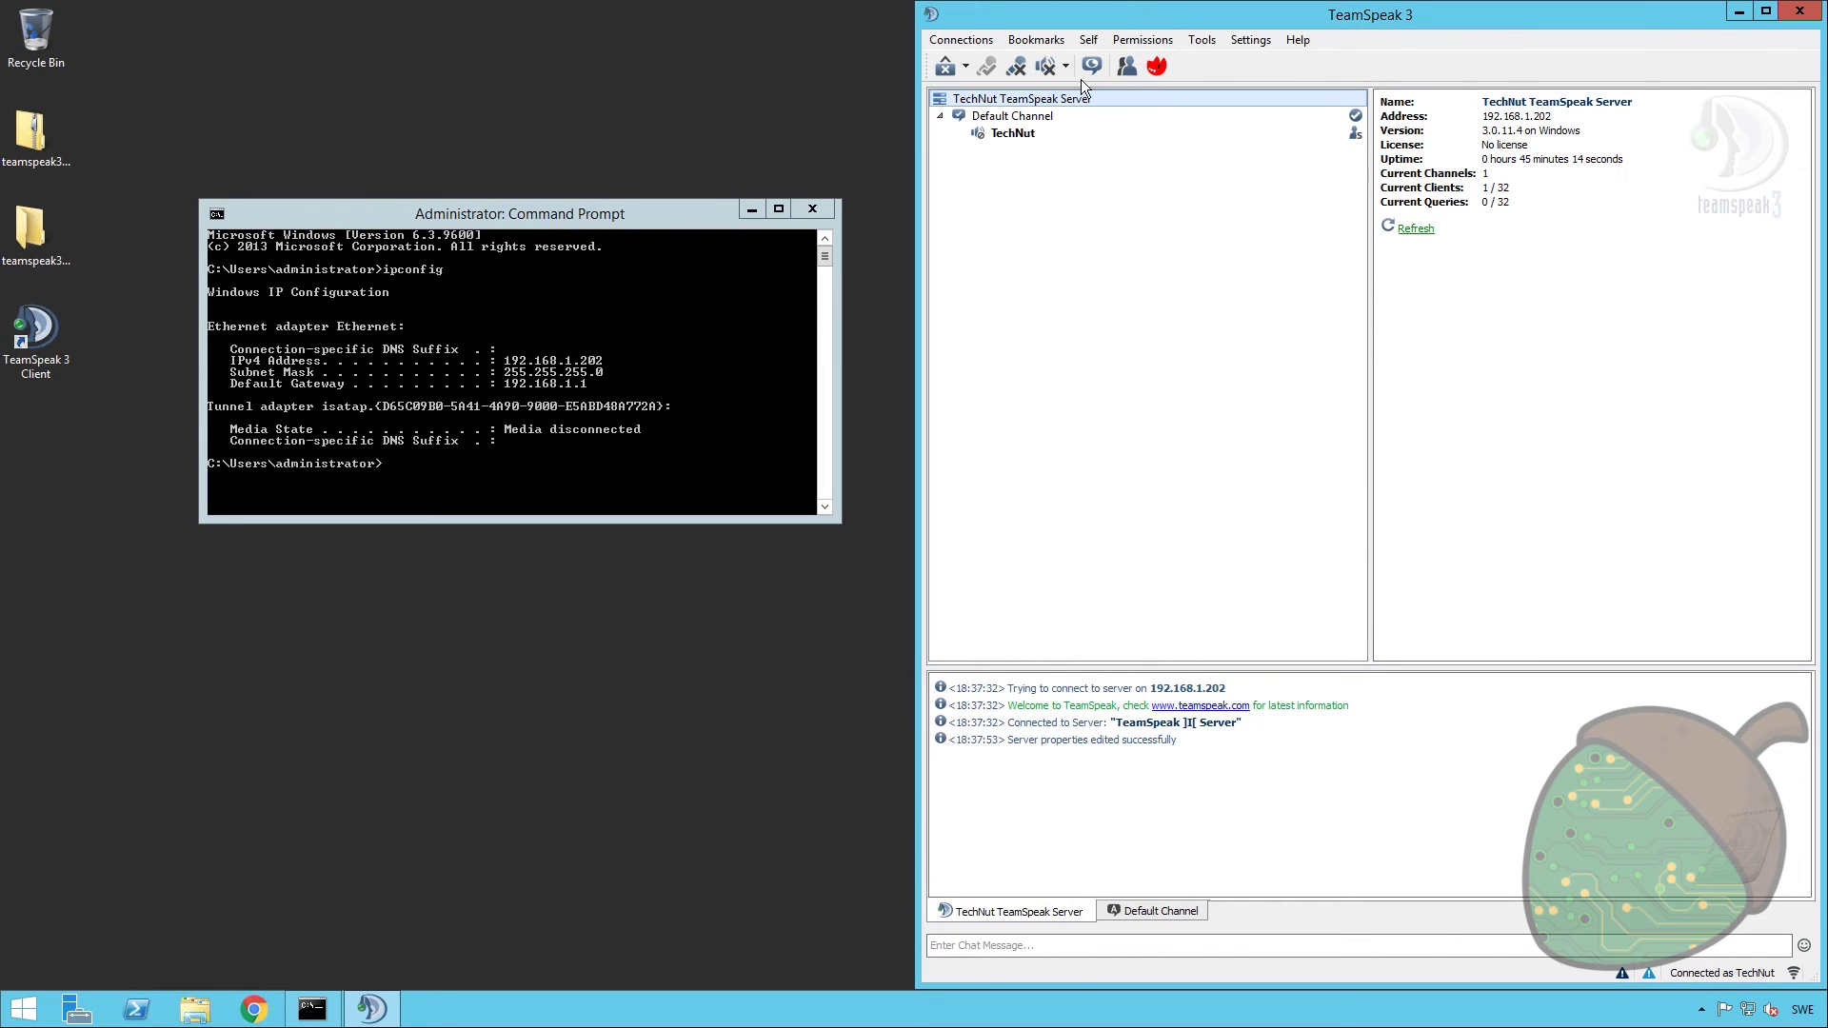
Step: Edit Default Channel: name Lobby (Silent), description 'Use when AFK', needed talk power 99
right_click(1026, 123)
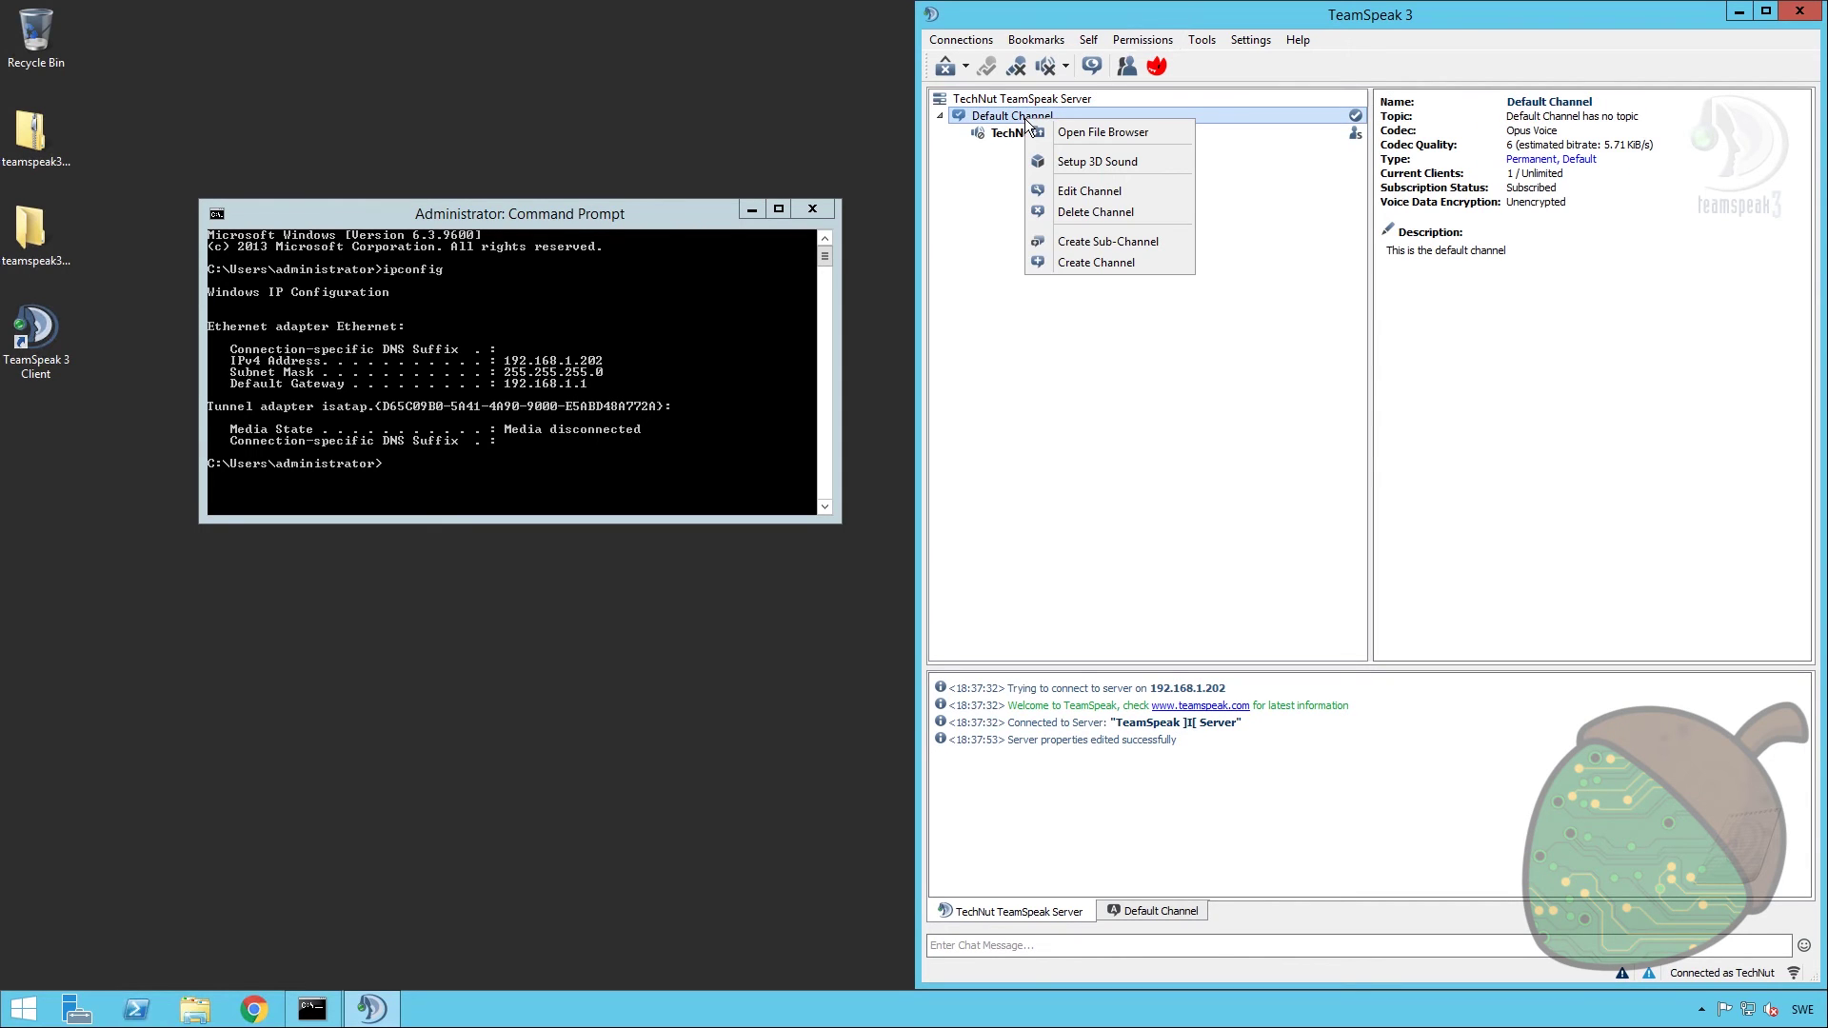
click(1094, 191)
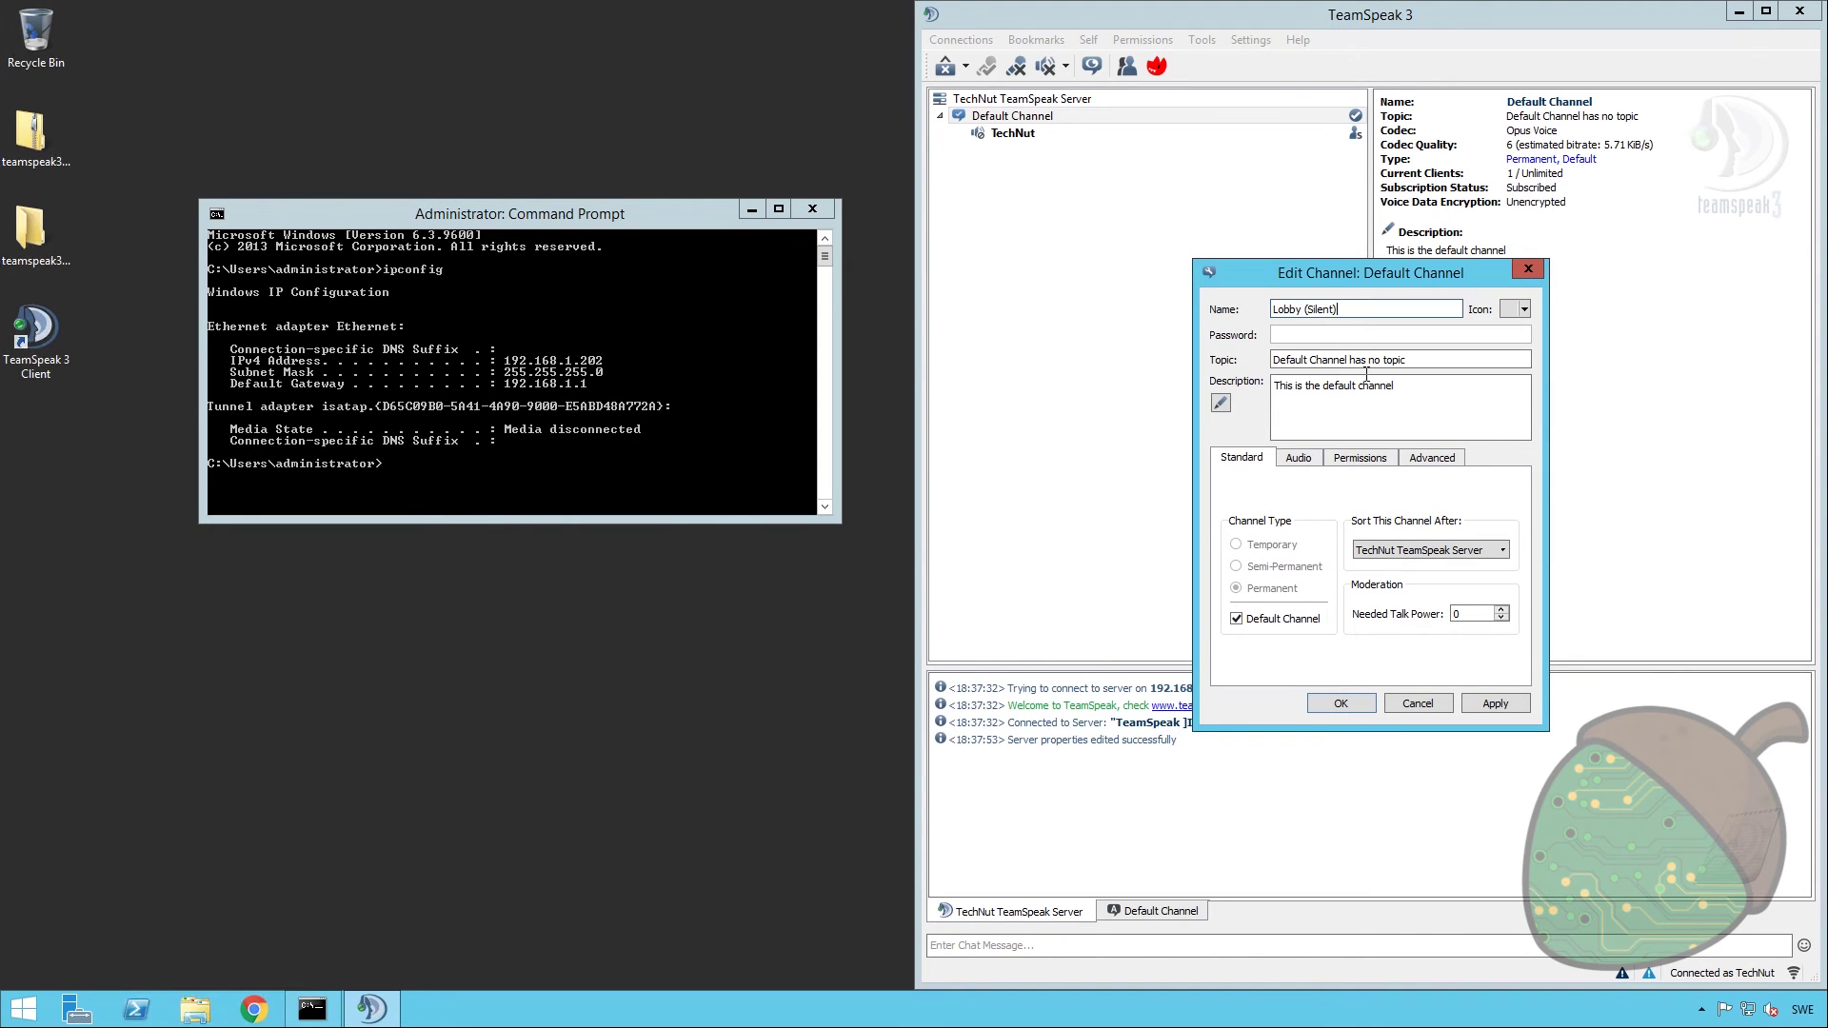
key(Tab)
key(ctrl+a)
text(U)
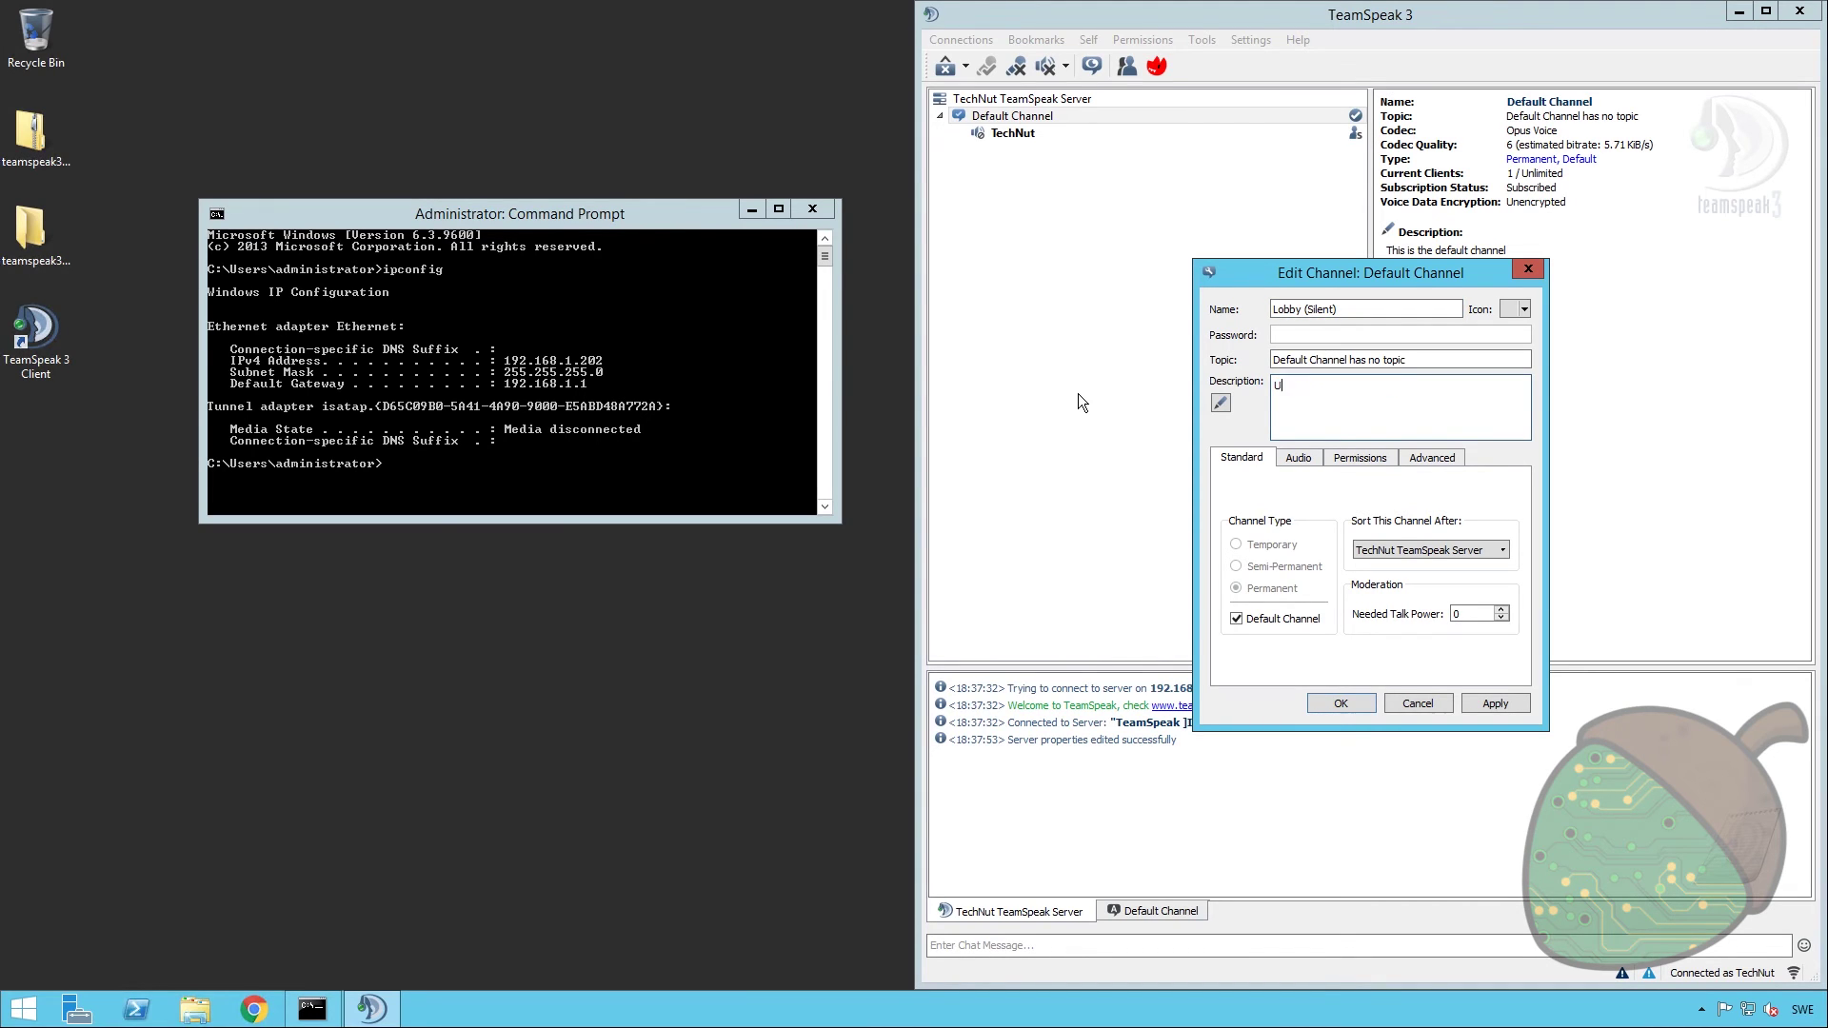
text(se when AFK)
key(Tab)
text(99)
click(1494, 706)
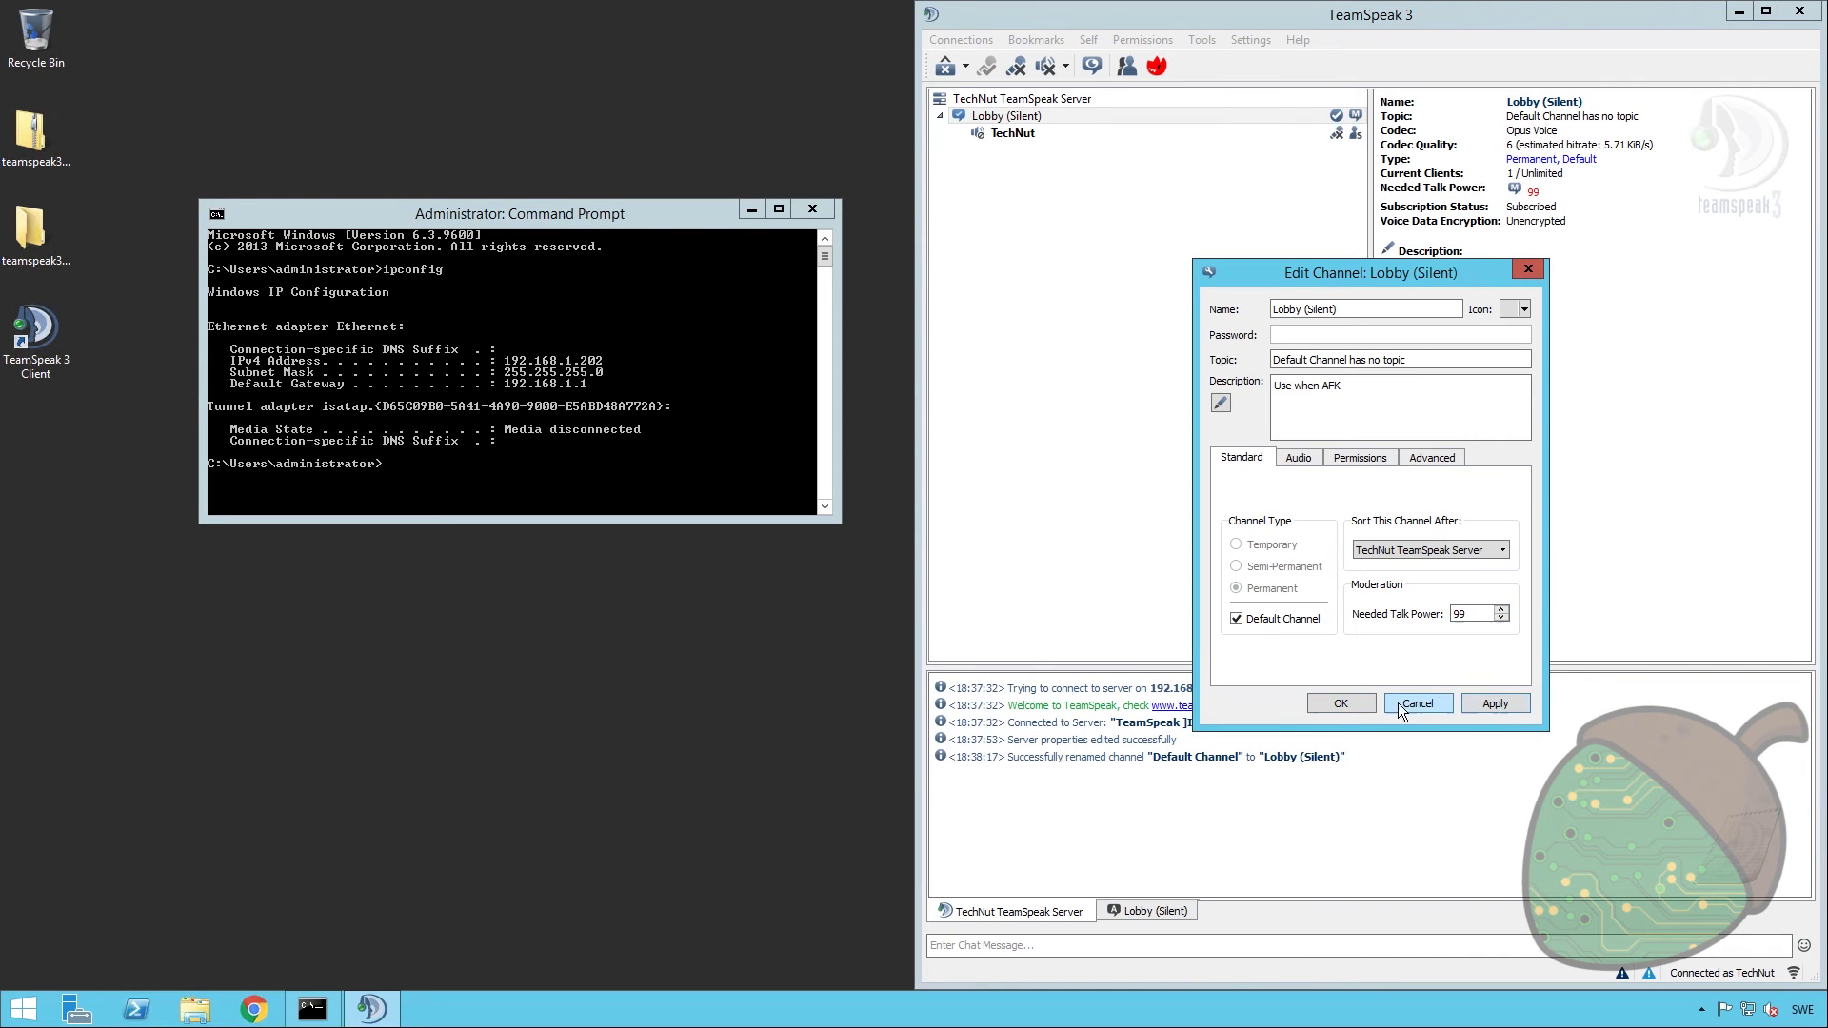
click(1355, 698)
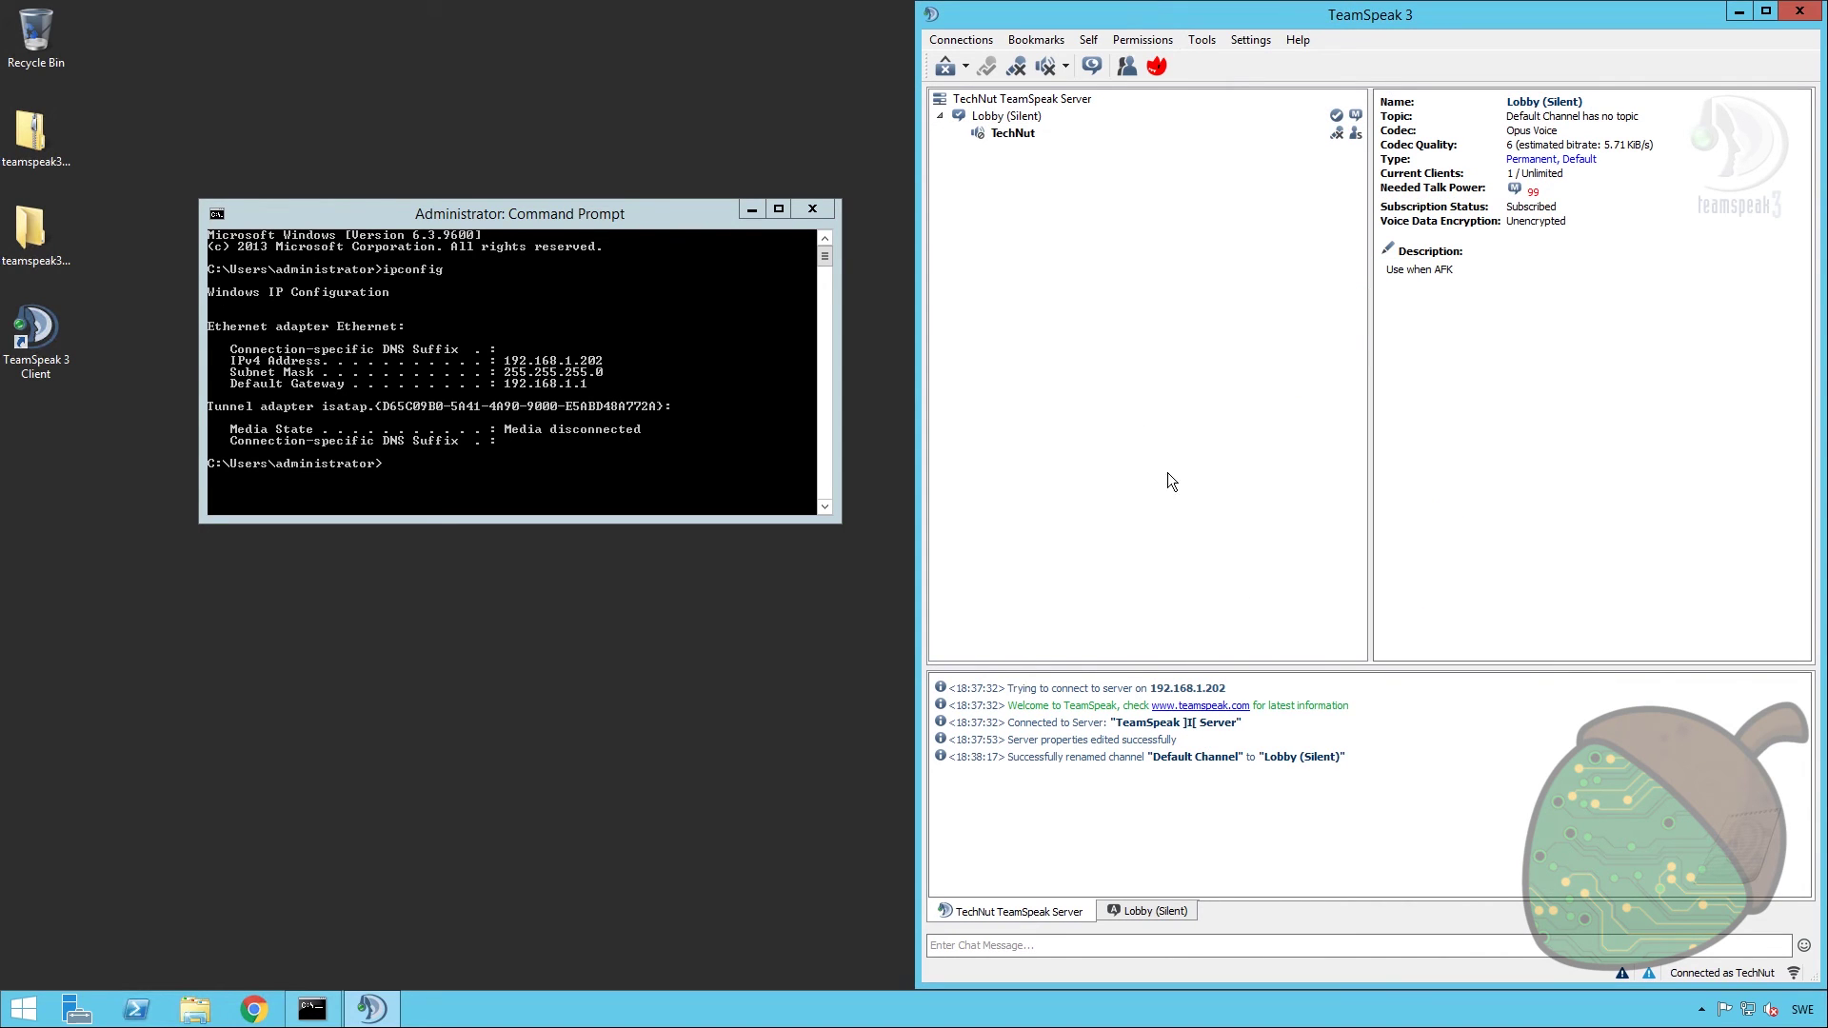
right_click(1009, 103)
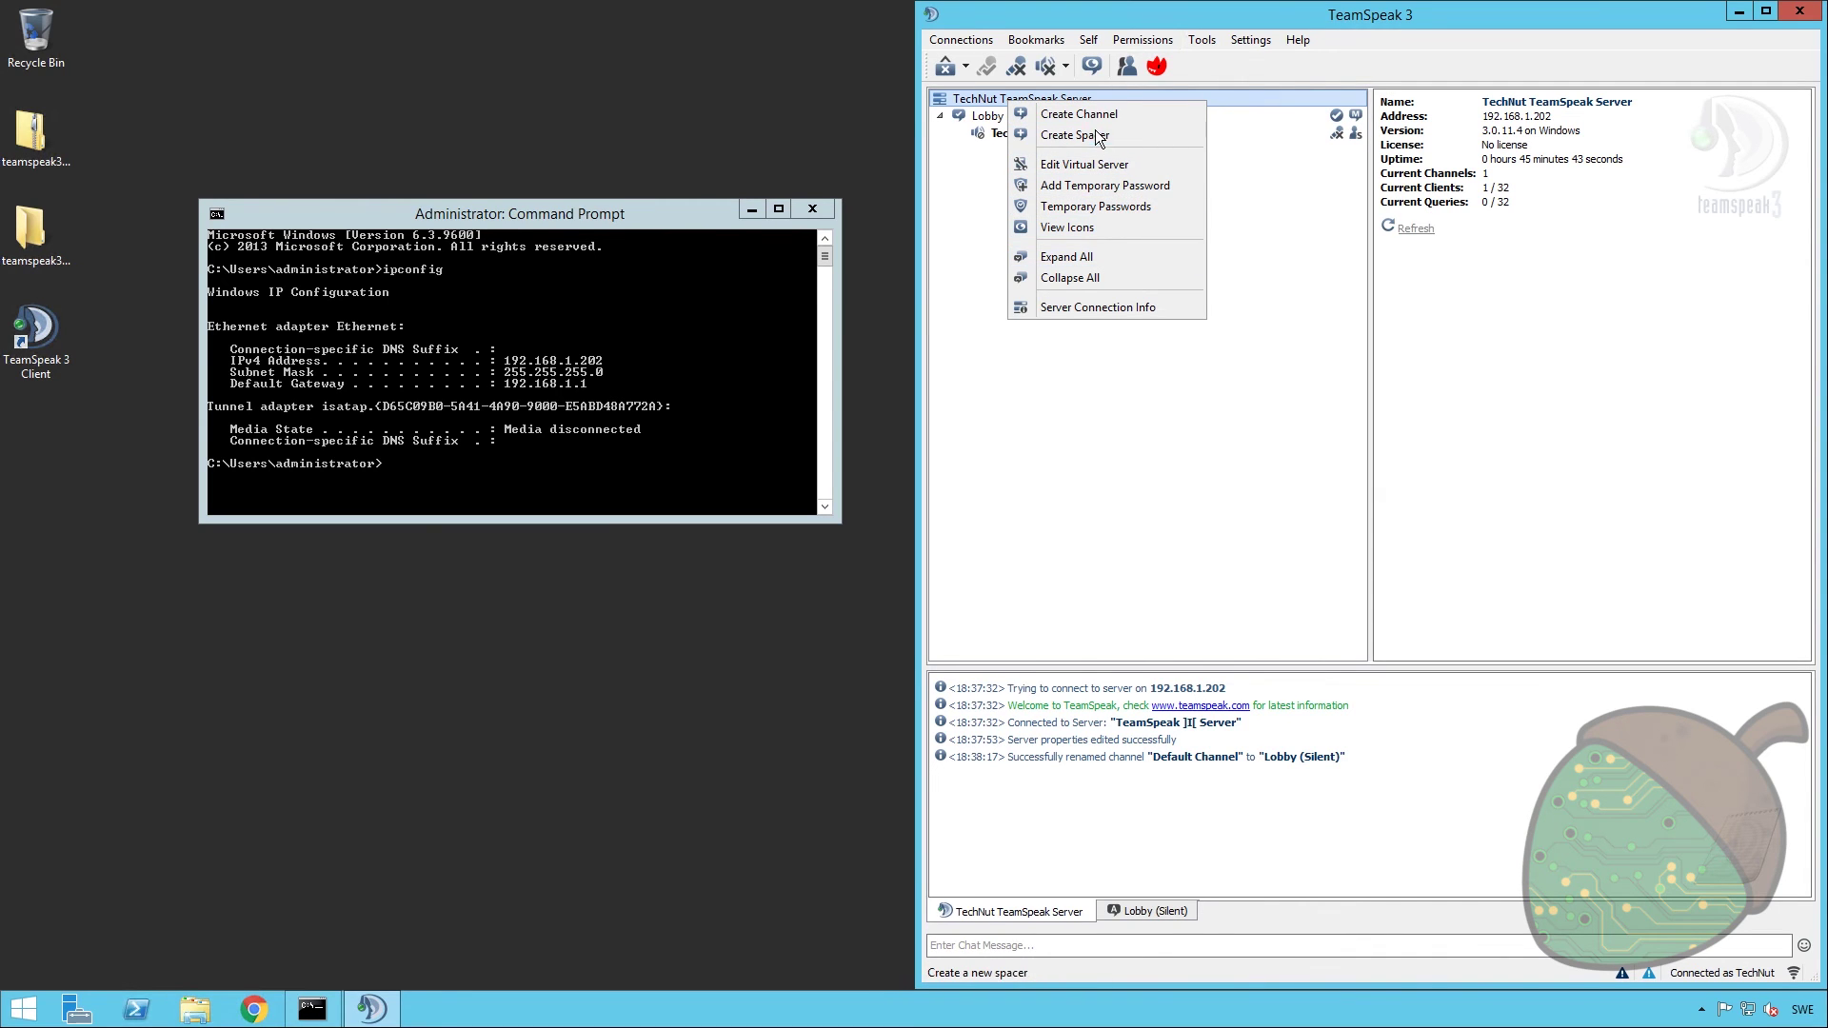
Step: Create the permanent CS:GO channel and switch into it, becoming its Channel Admin
click(1095, 122)
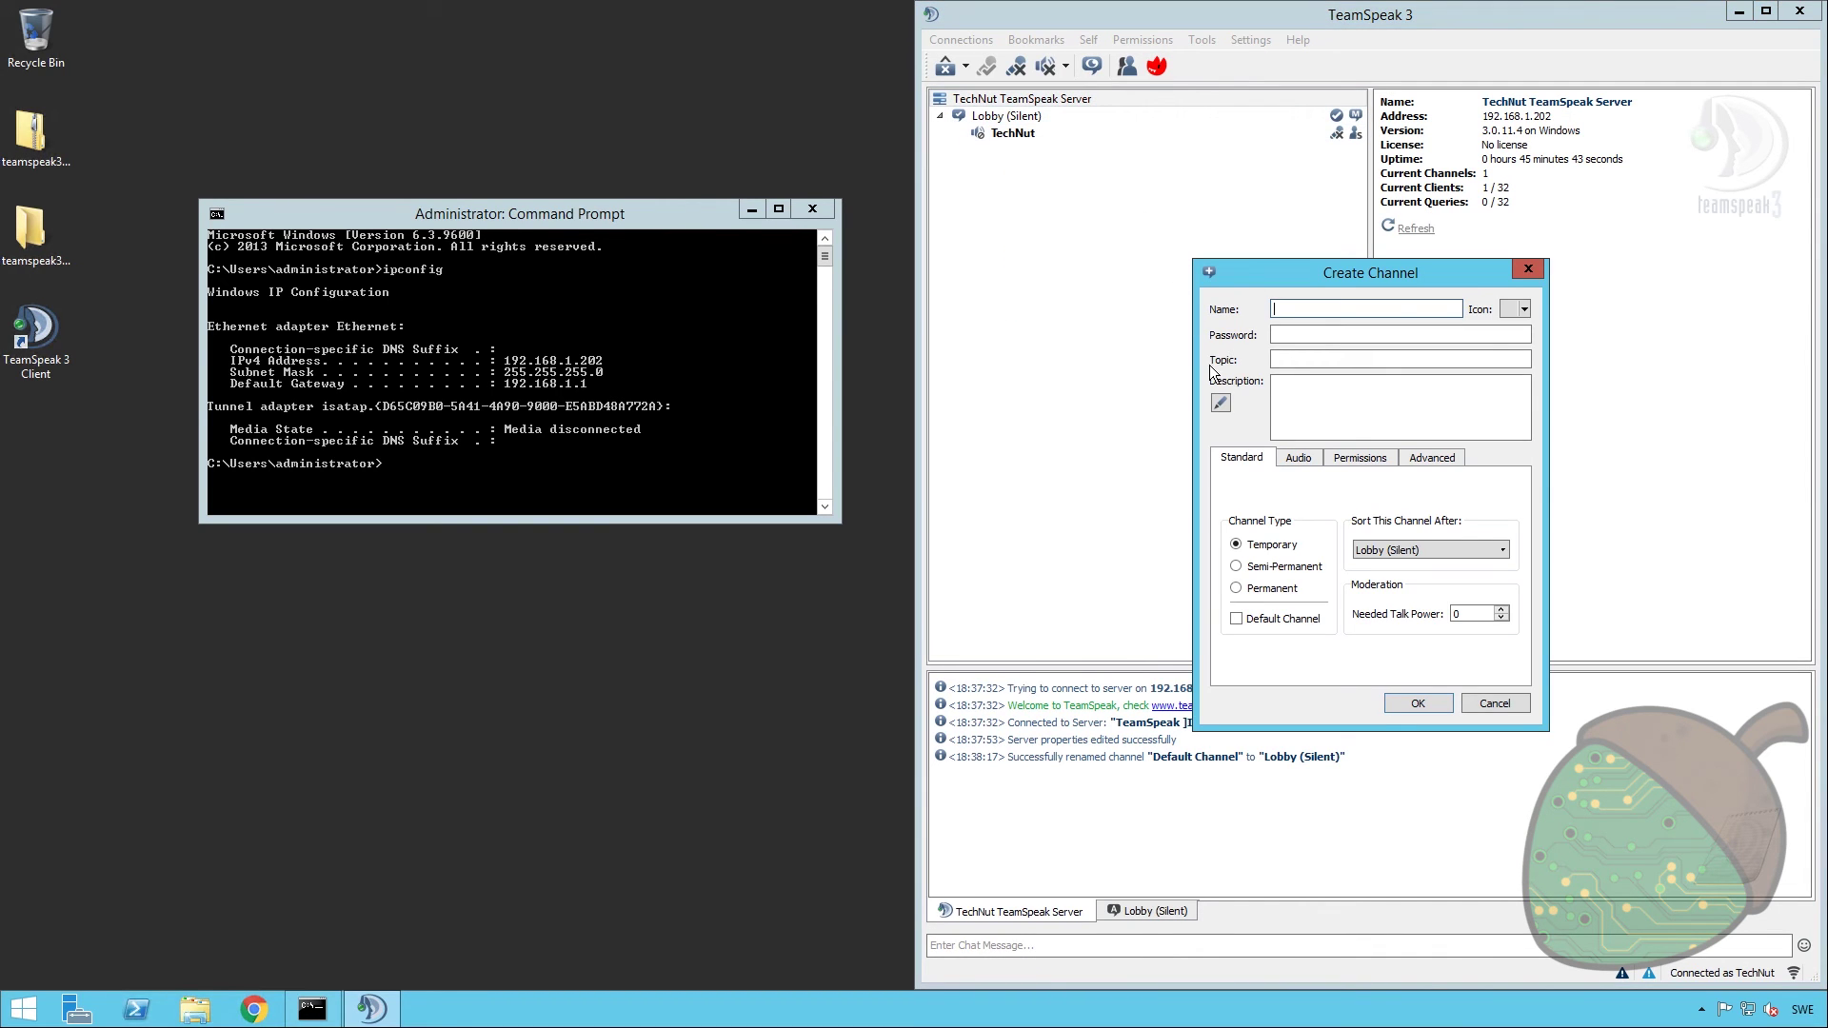
text(CS:GO)
click(1267, 588)
click(1441, 702)
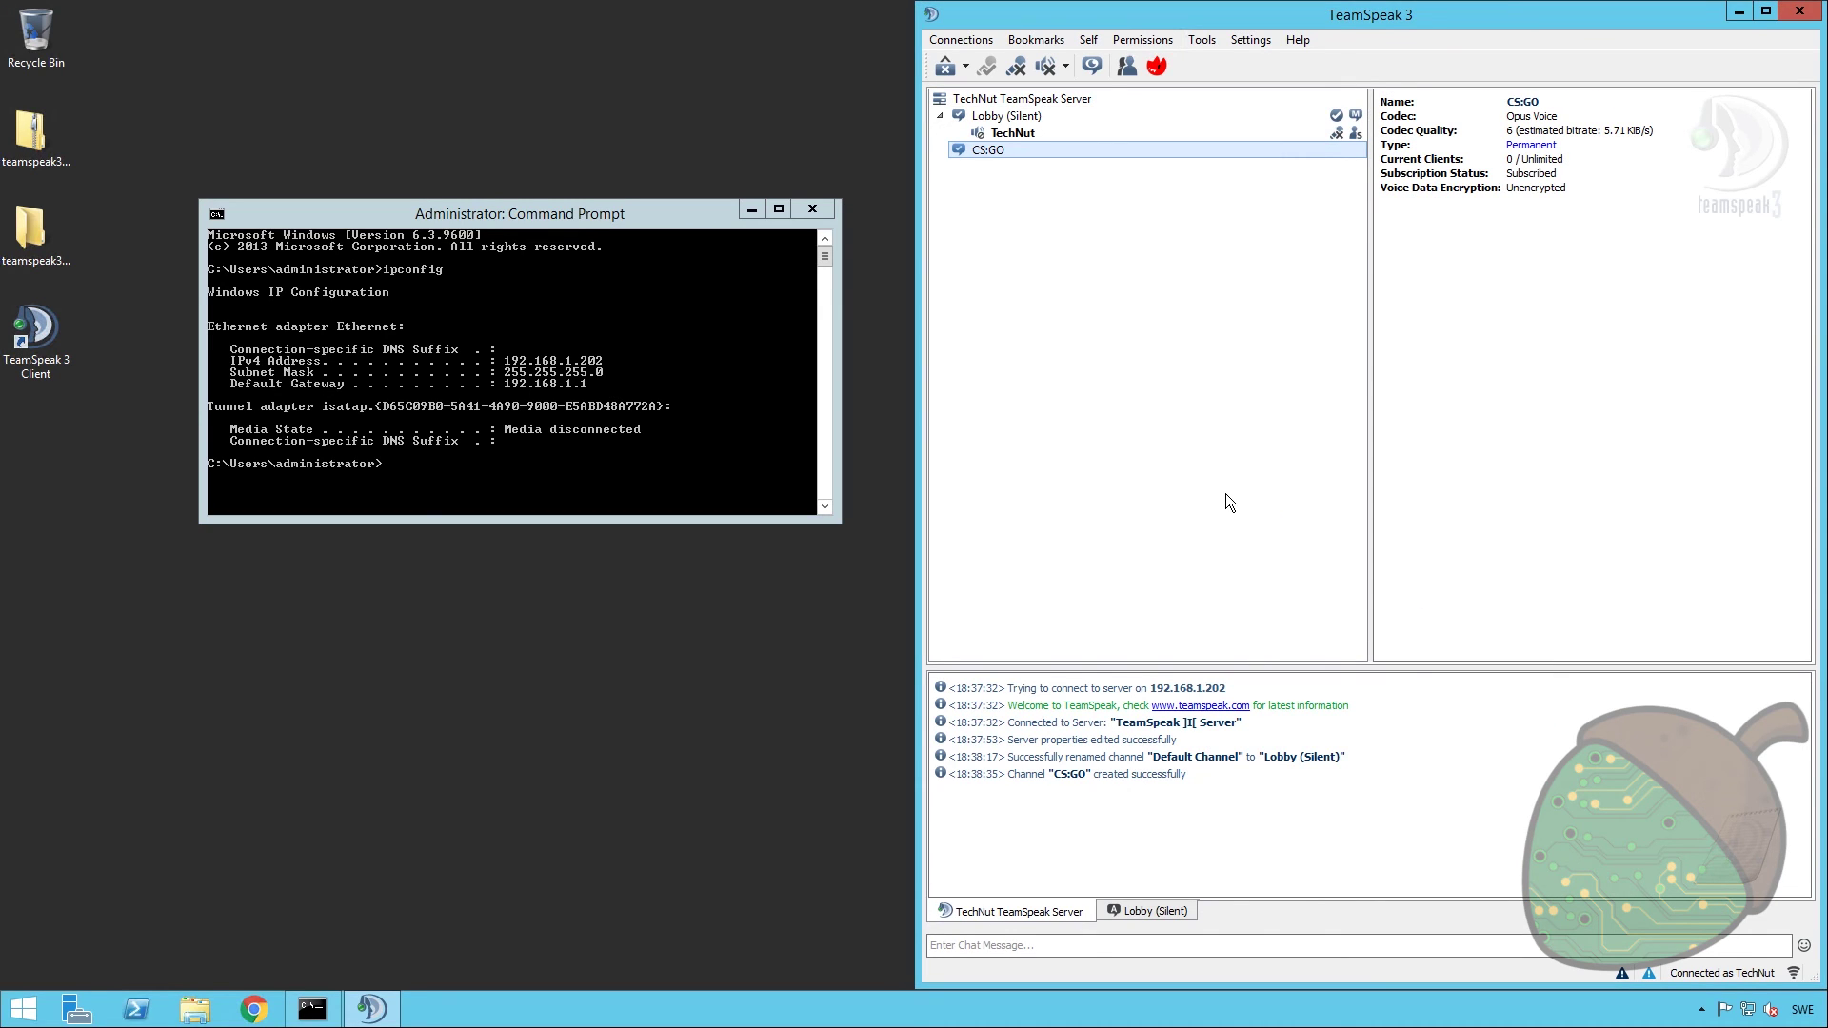
double_click(1038, 149)
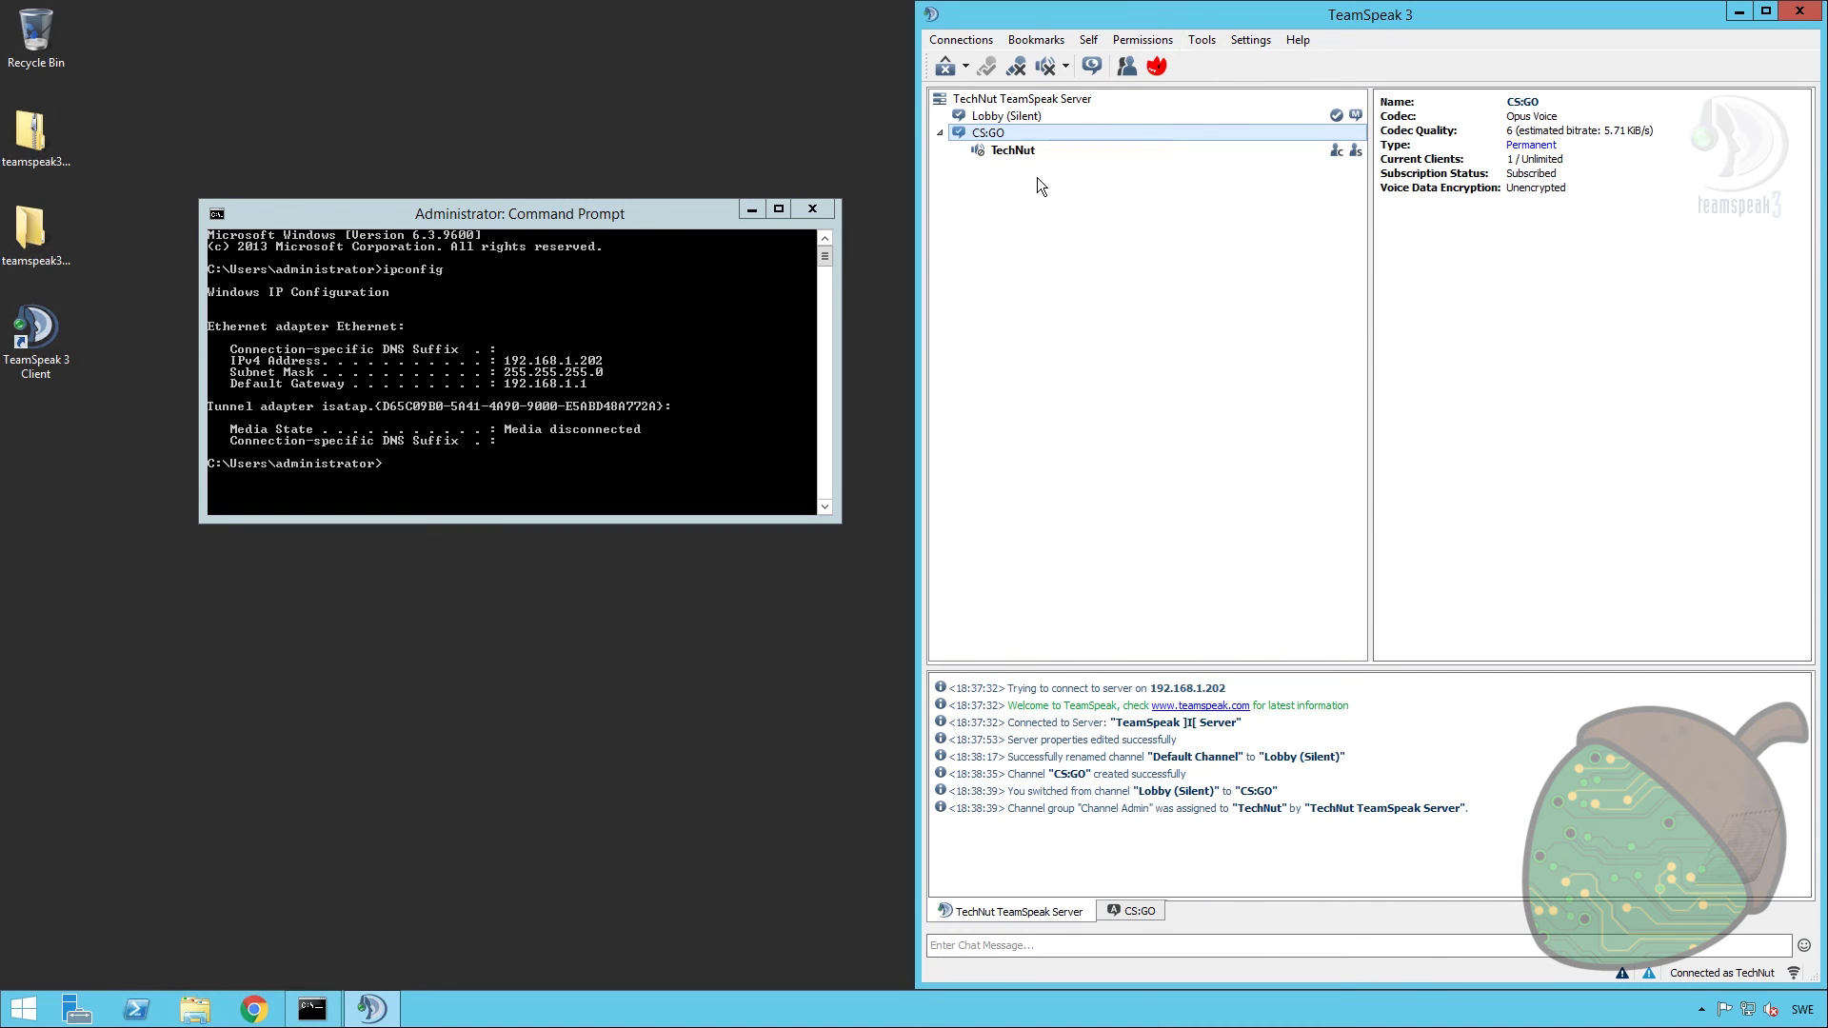
click(1143, 40)
mouse_move(1211, 45)
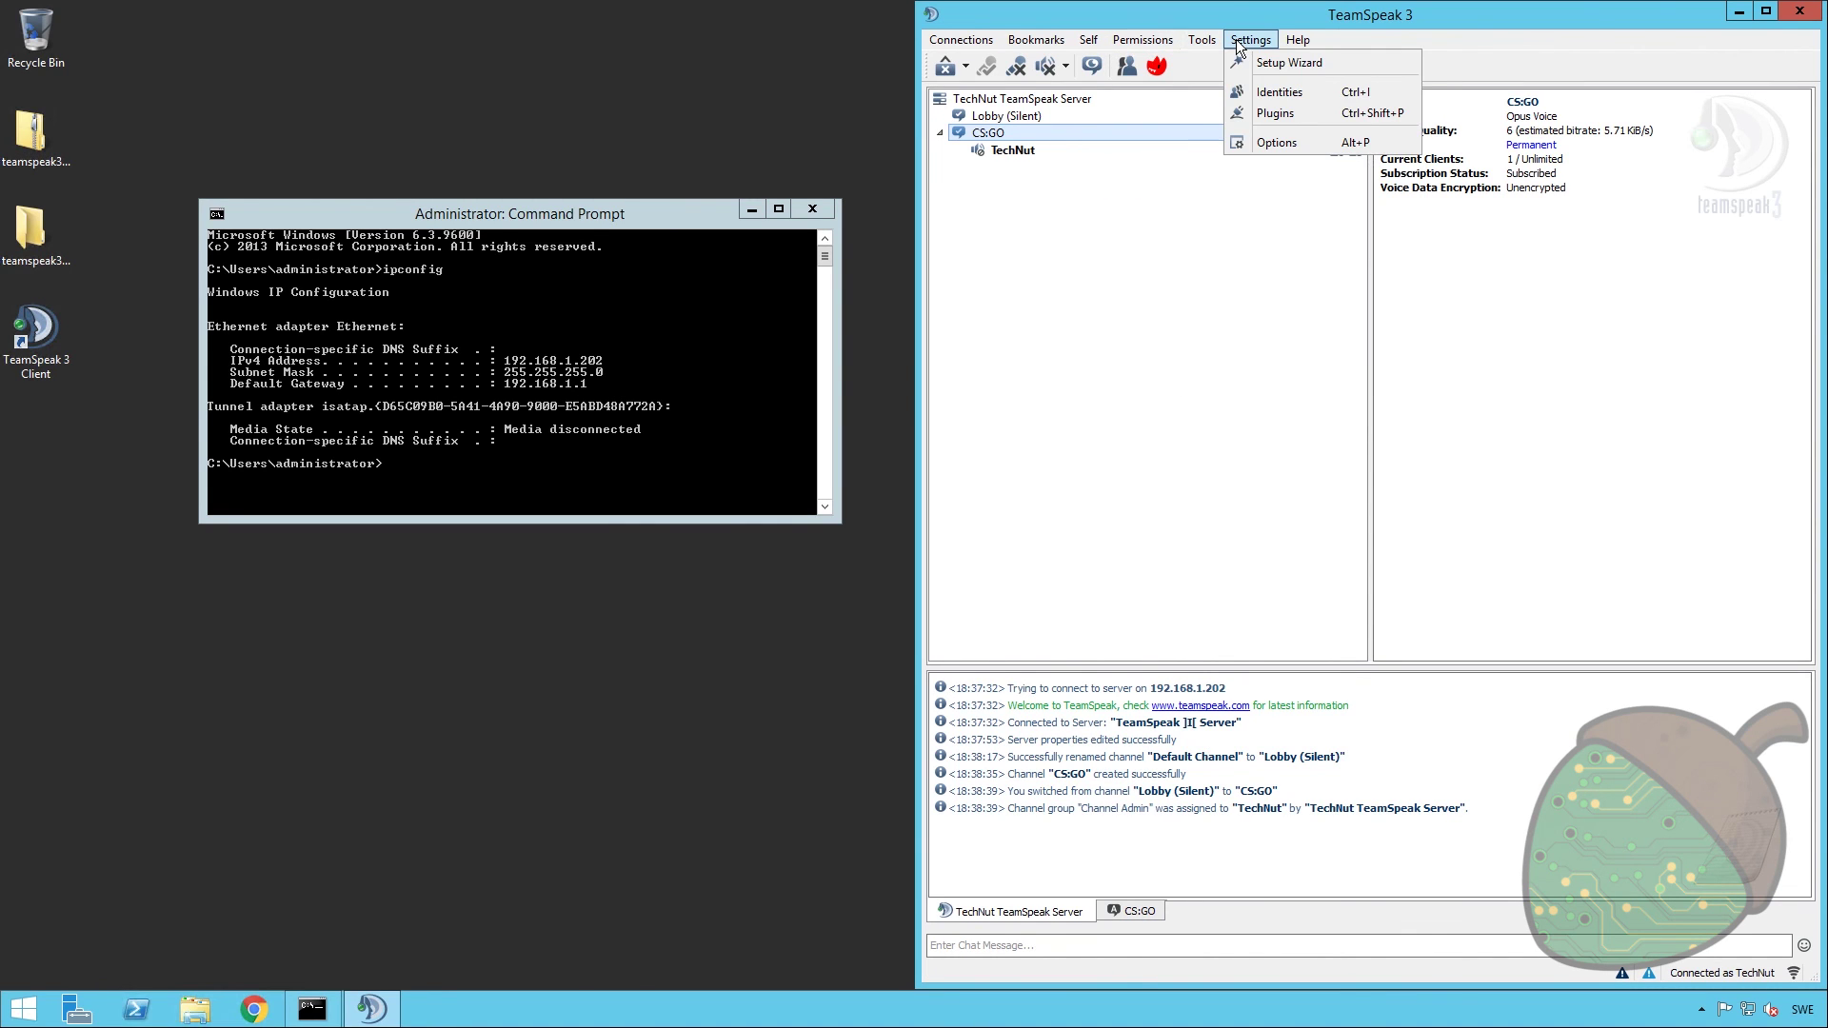
mouse_move(1295, 40)
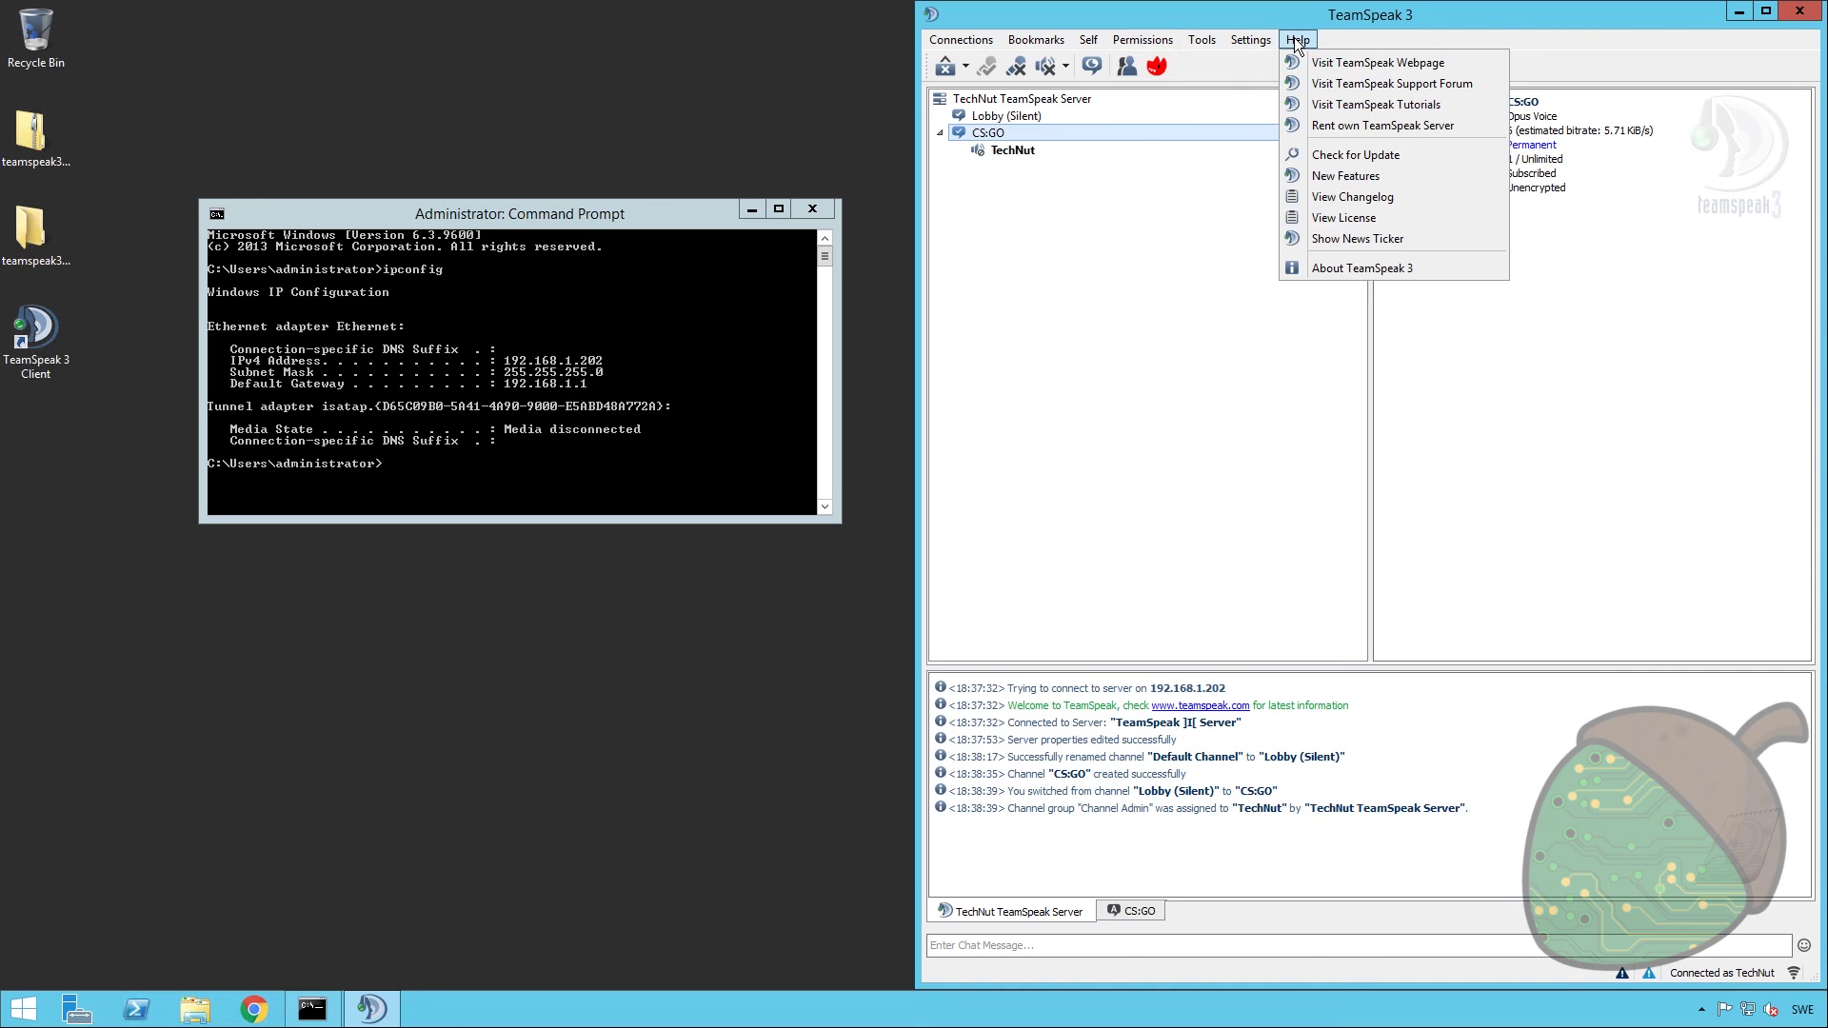
click(1151, 217)
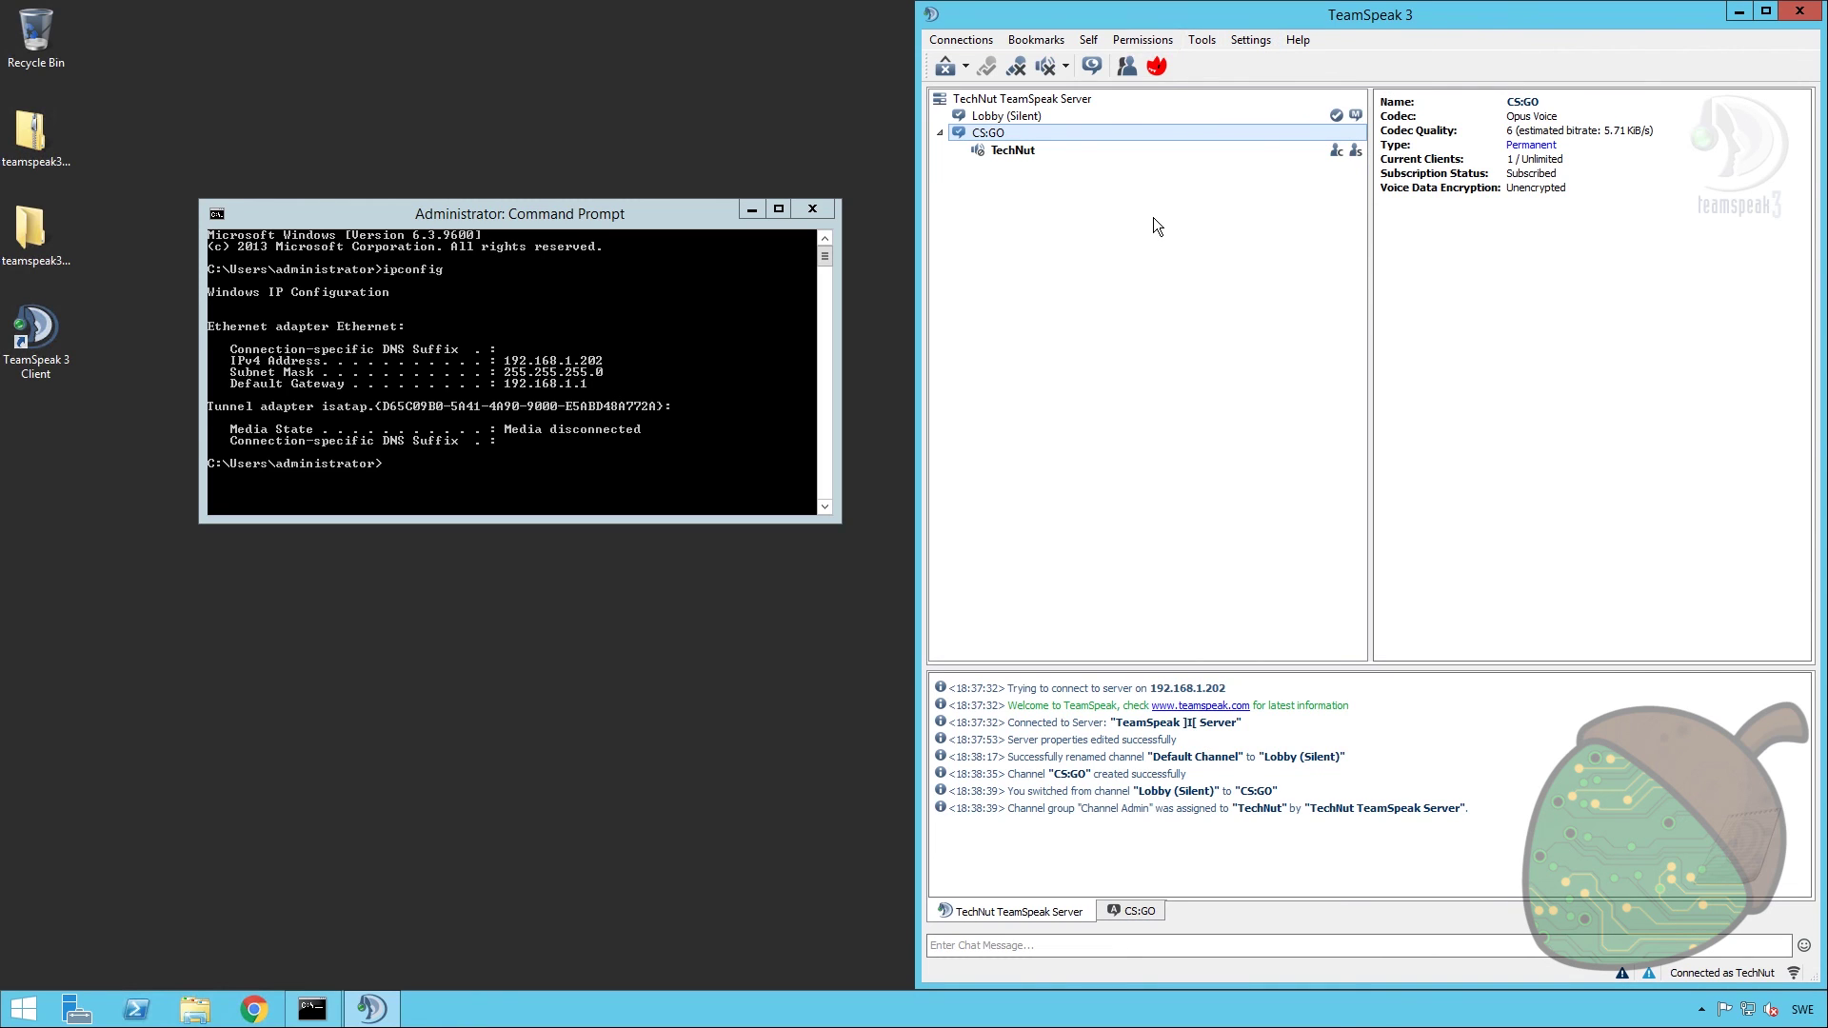